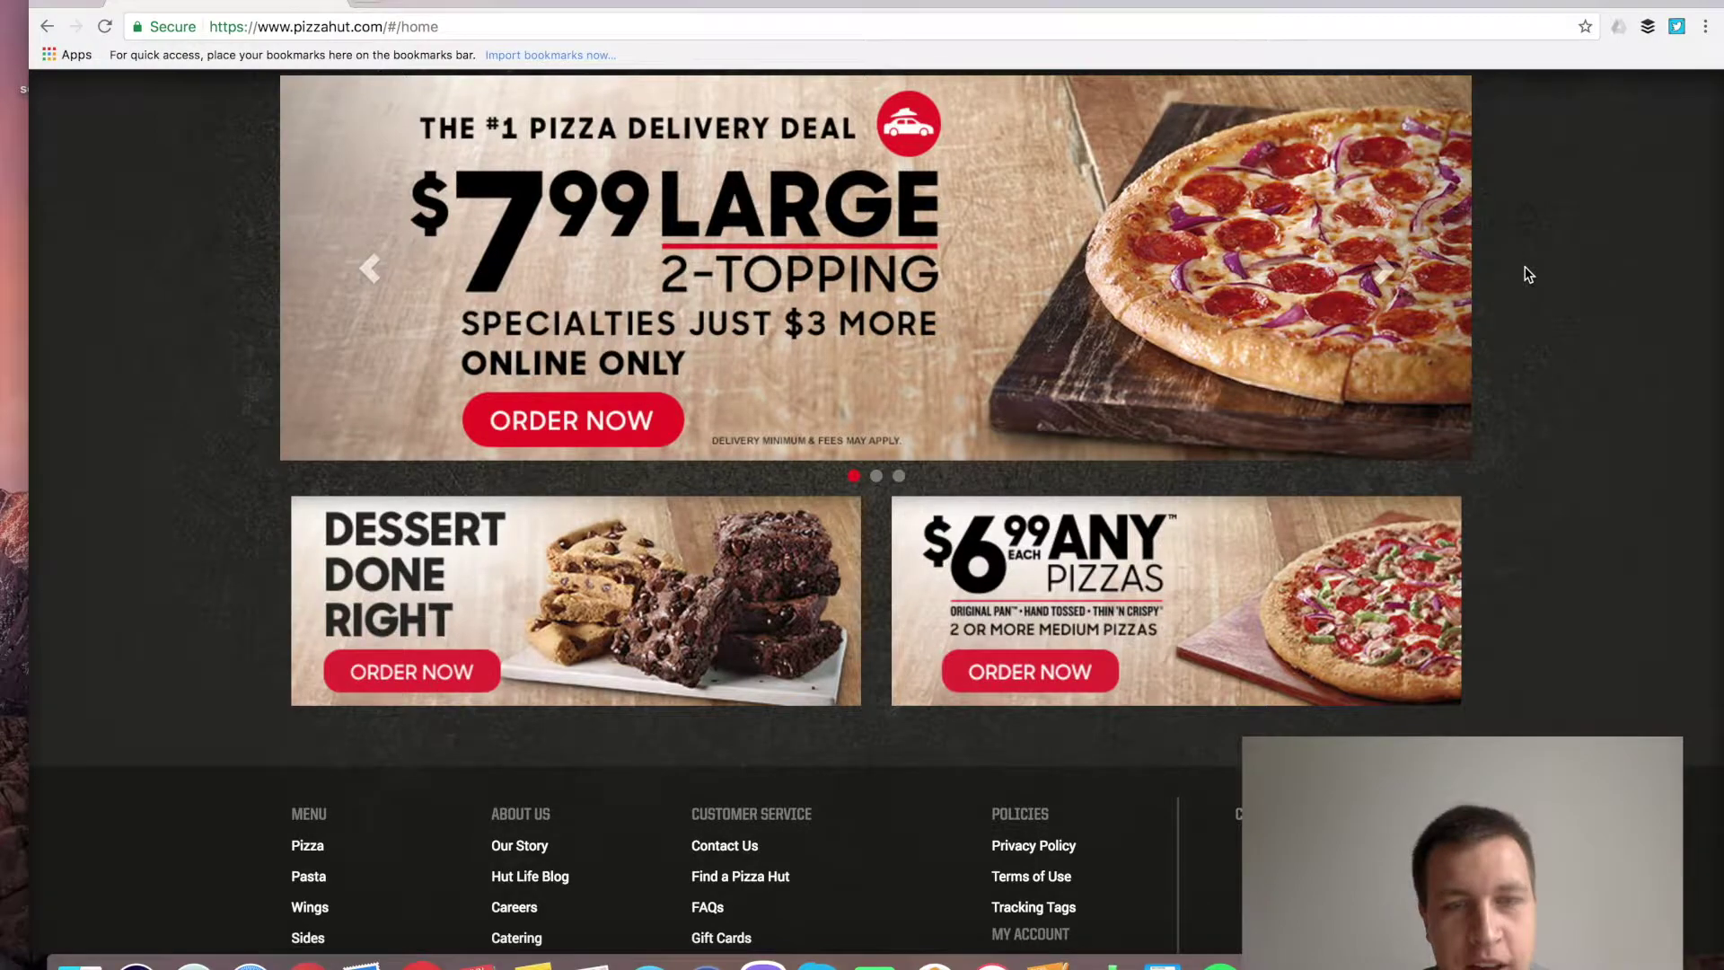
{"action": "scroll", "coordinate": [1528, 274], "scroll_direction": "up", "scroll_amount": 3}
{"action": "scroll", "coordinate": [1527, 273], "scroll_direction": "up", "scroll_amount": 2}
{"action": "scroll", "coordinate": [1528, 273], "scroll_direction": "down", "scroll_amount": 10}
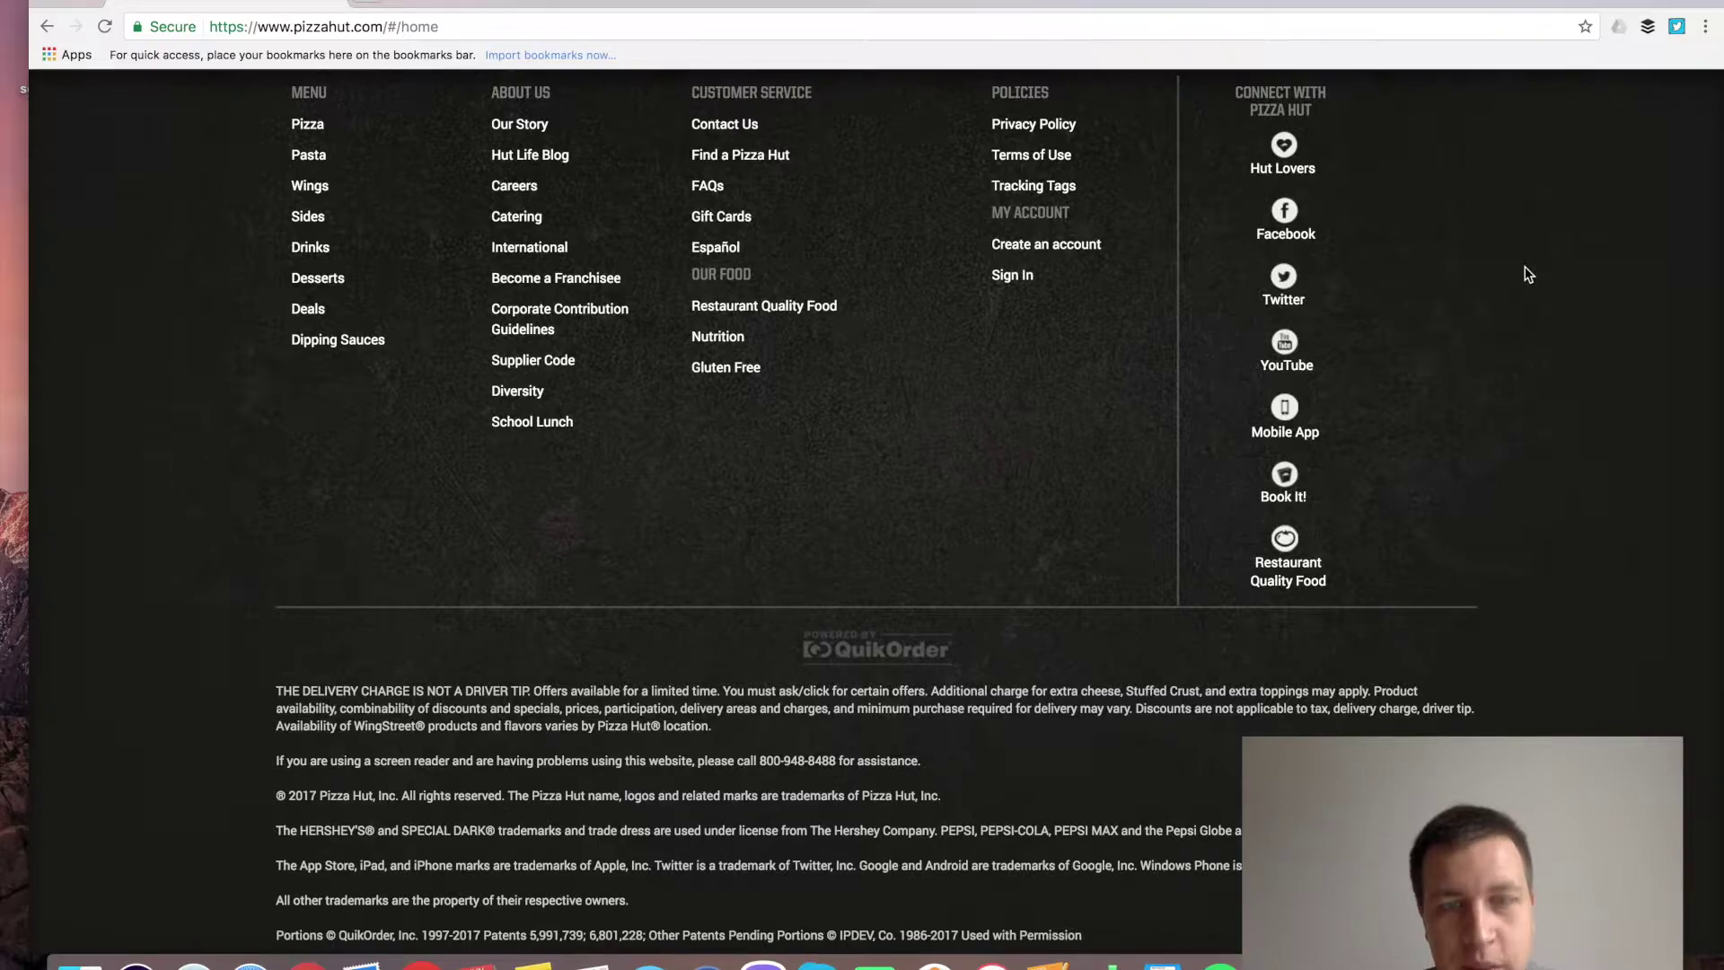
{"action": "scroll", "coordinate": [1527, 274], "scroll_direction": "up", "scroll_amount": 5}
{"action": "scroll", "coordinate": [1528, 273], "scroll_direction": "up", "scroll_amount": 5}
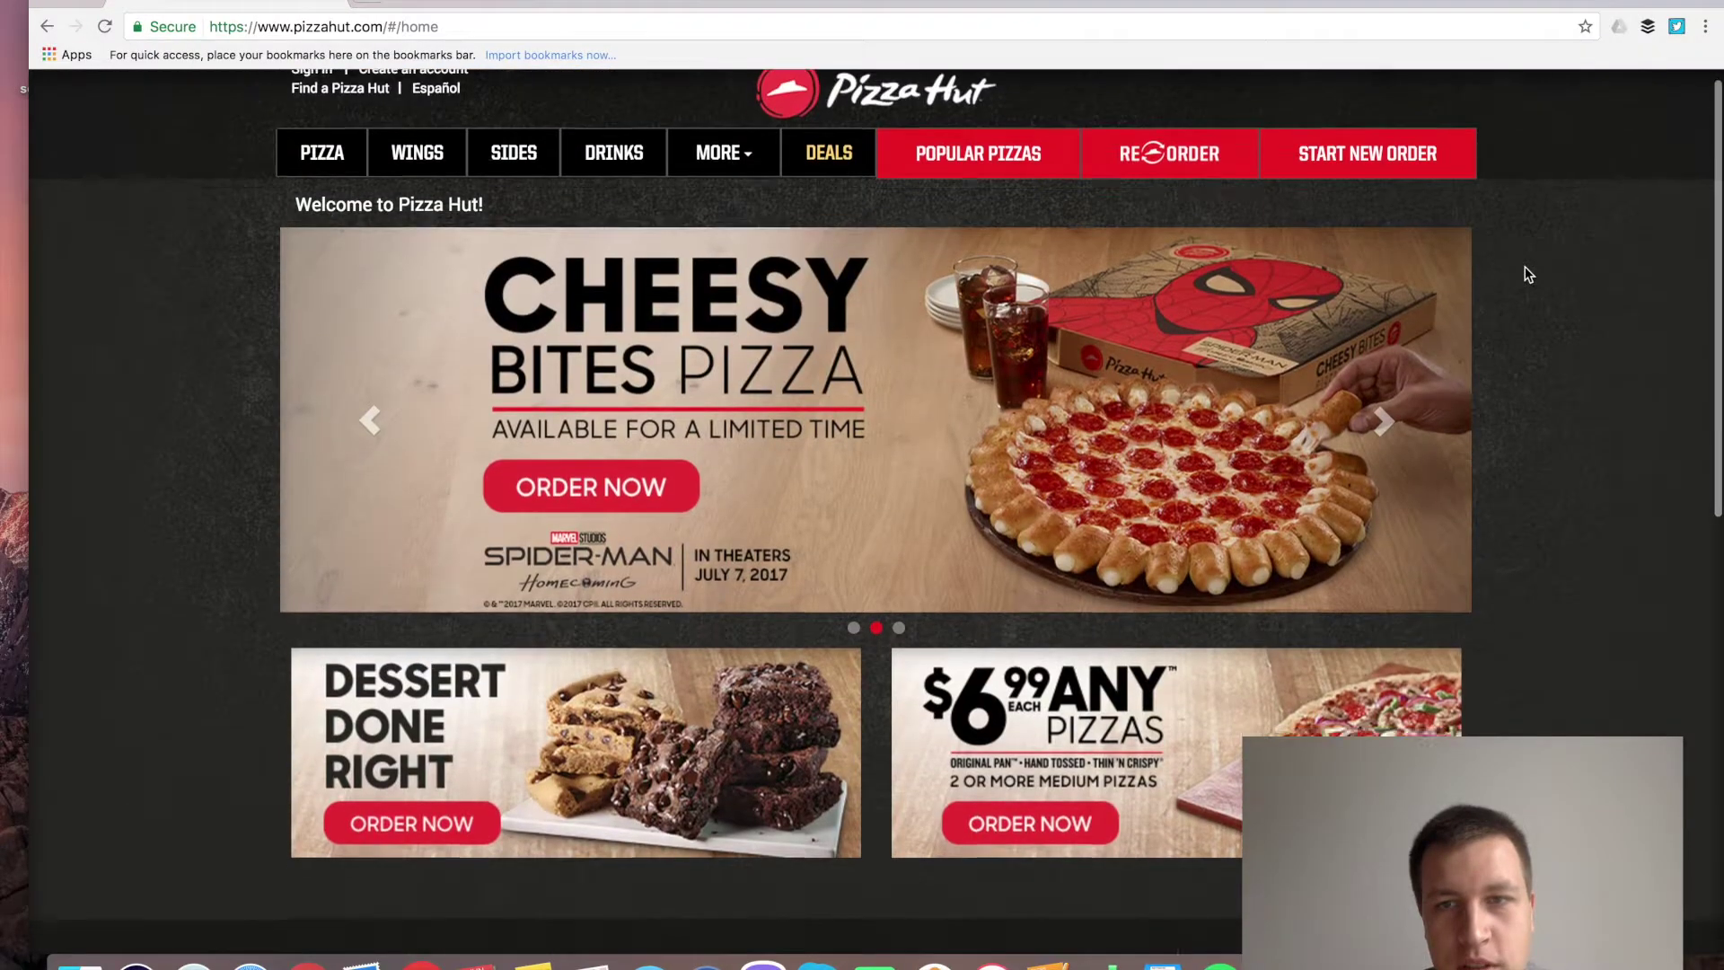
{"action": "scroll", "coordinate": [1527, 273], "scroll_direction": "down", "scroll_amount": 10}
{"action": "scroll", "coordinate": [1527, 274], "scroll_direction": "up", "scroll_amount": 1}
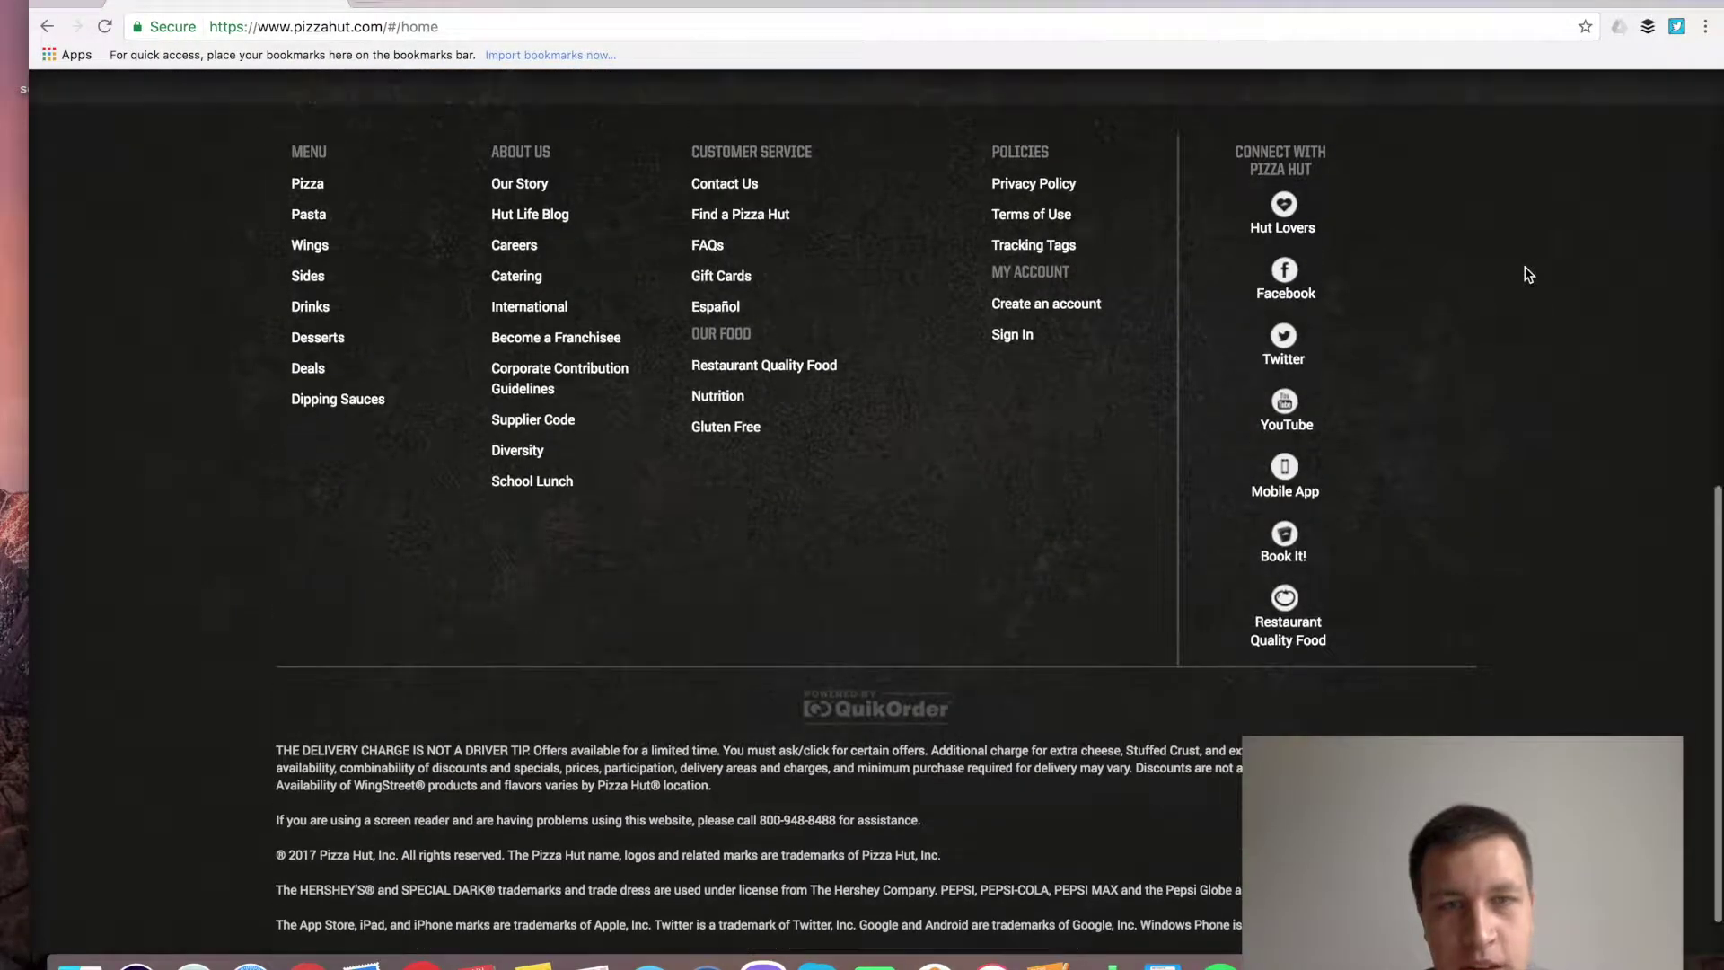
{"action": "scroll", "coordinate": [1527, 273], "scroll_direction": "up", "scroll_amount": 1}
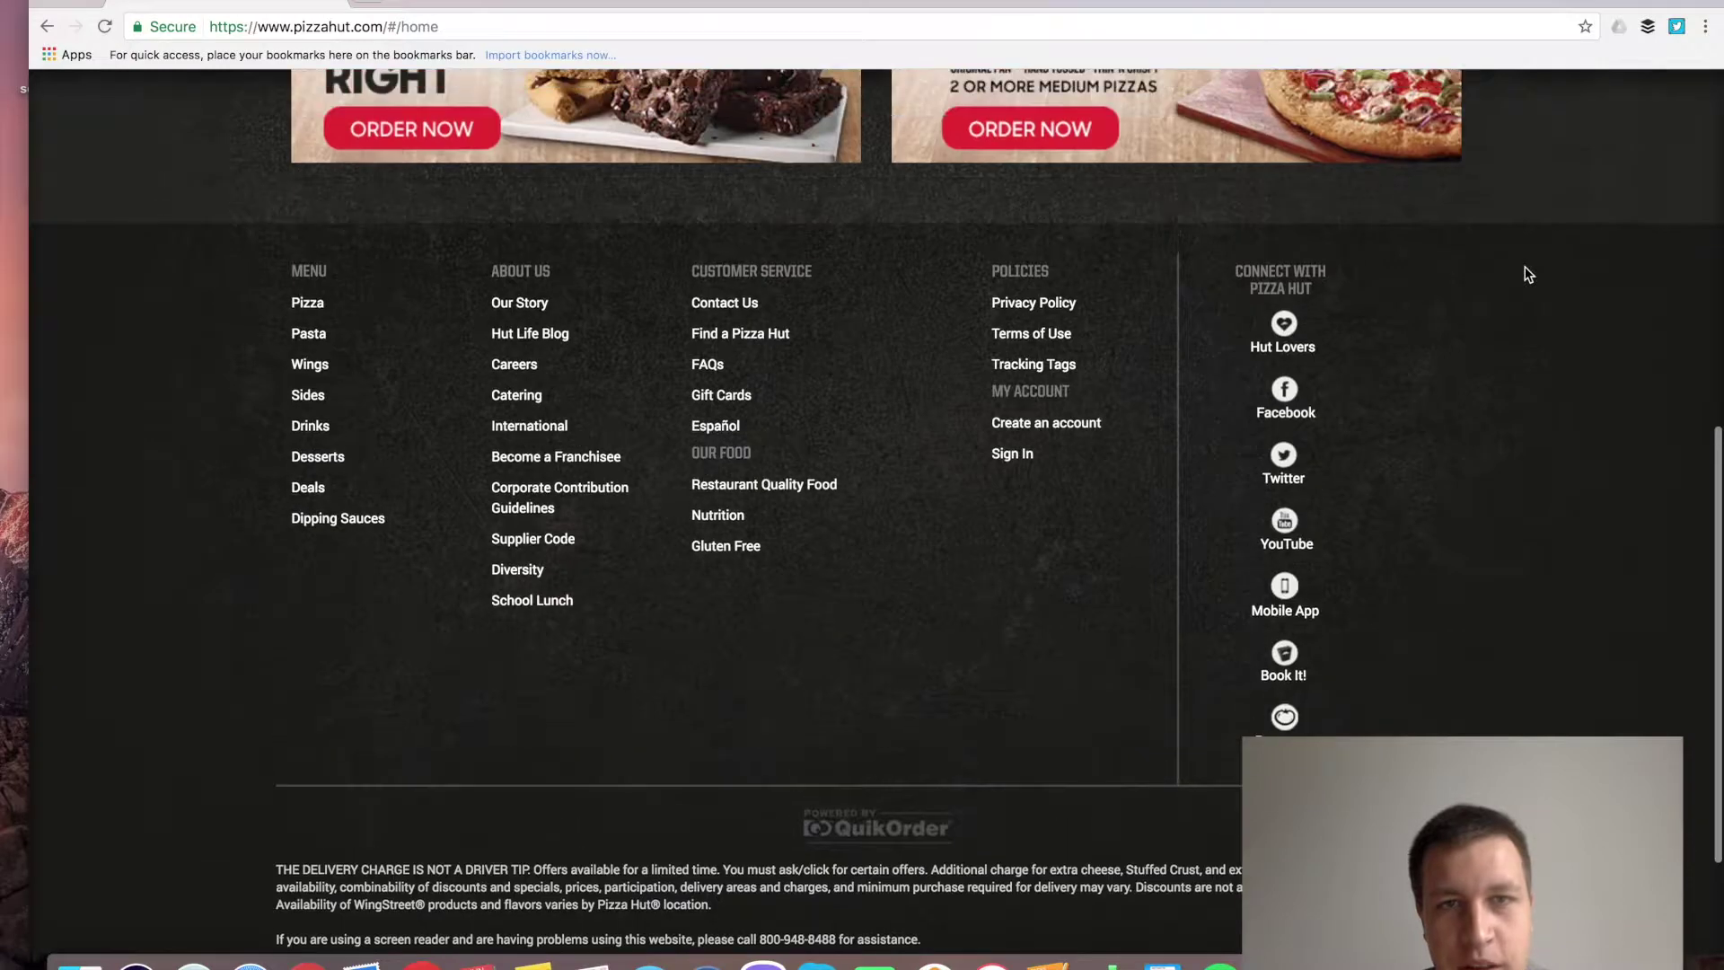
Scroll to the Pizza Hut footer and bring up the context menu on 'Contact Us'.
{"action": "right_click", "coordinate": [709, 308]}
{"action": "mouse_move", "coordinate": [755, 569]}
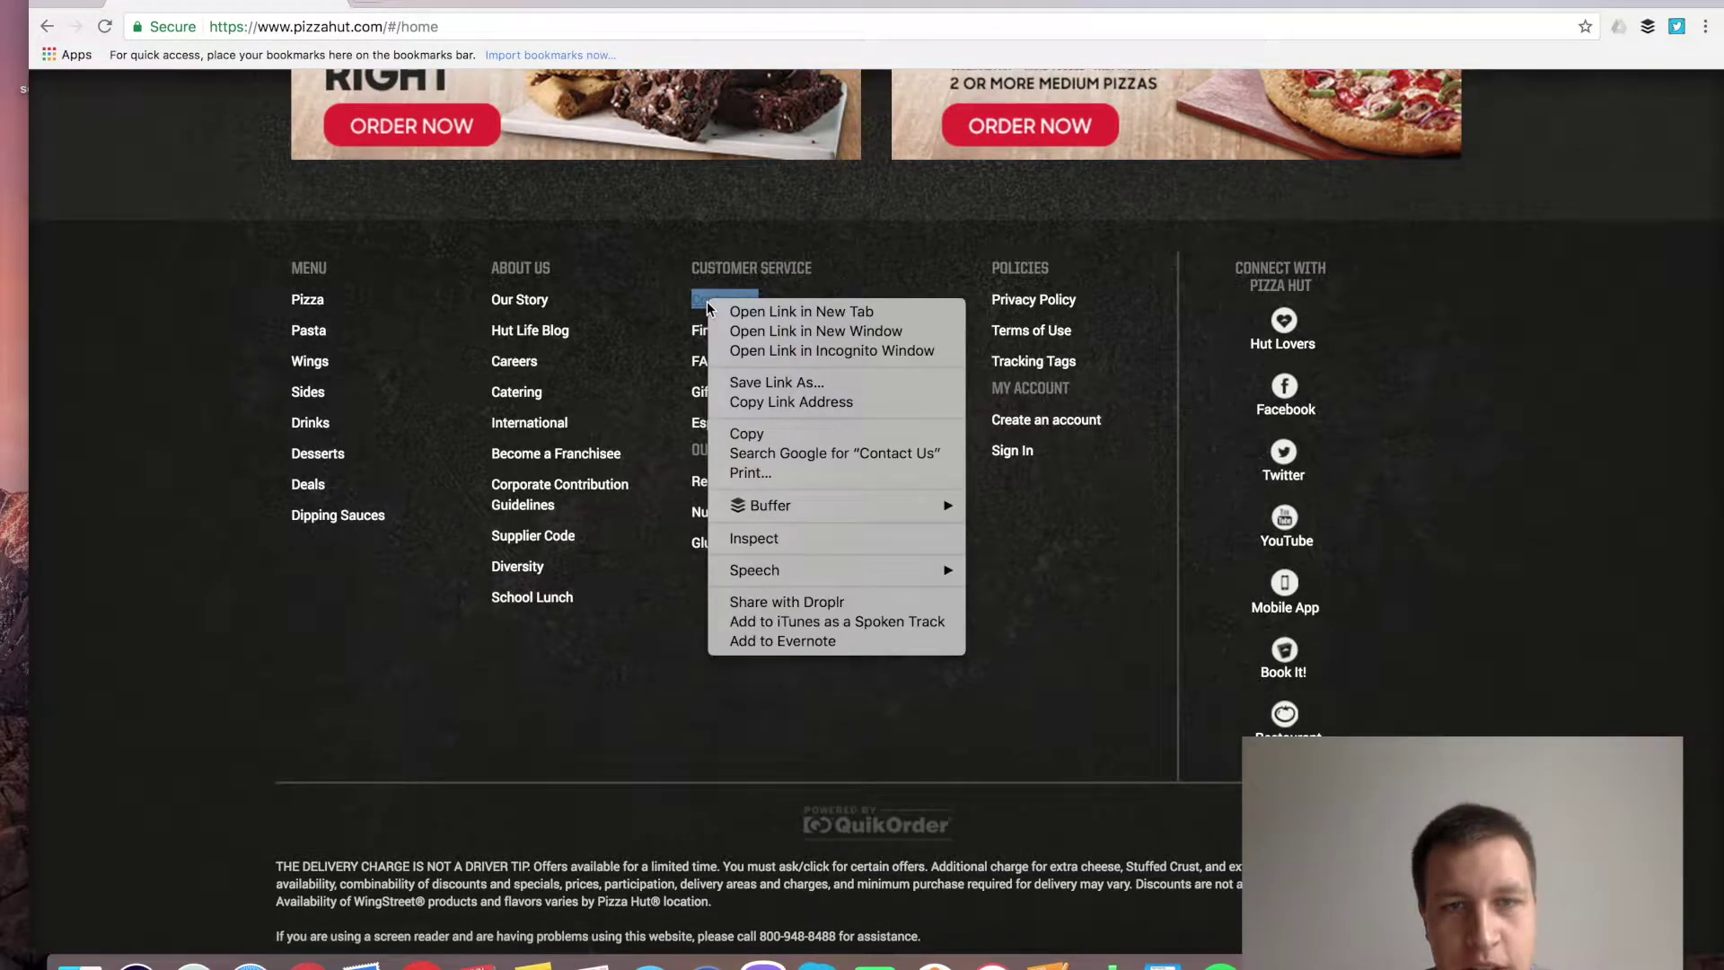
Inspect the Contact Us link and begin editing its text node in the Elements tree.
{"action": "left_click", "coordinate": [771, 541]}
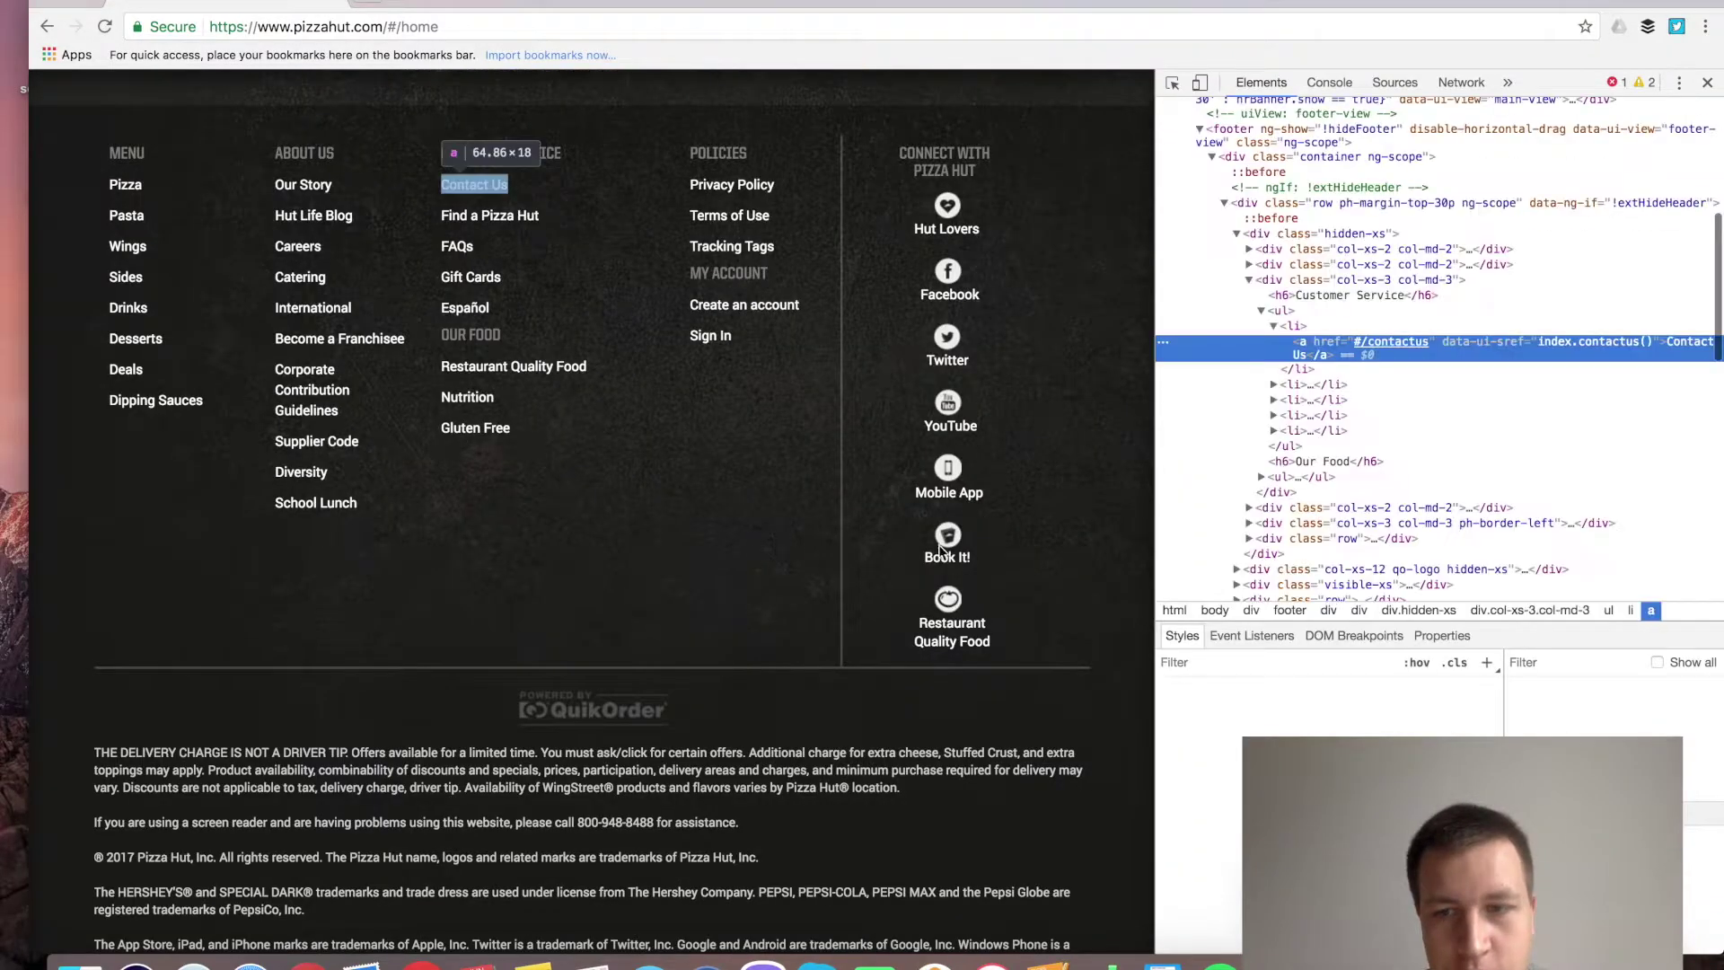
{"action": "scroll", "coordinate": [1402, 444], "scroll_direction": "down", "scroll_amount": 1}
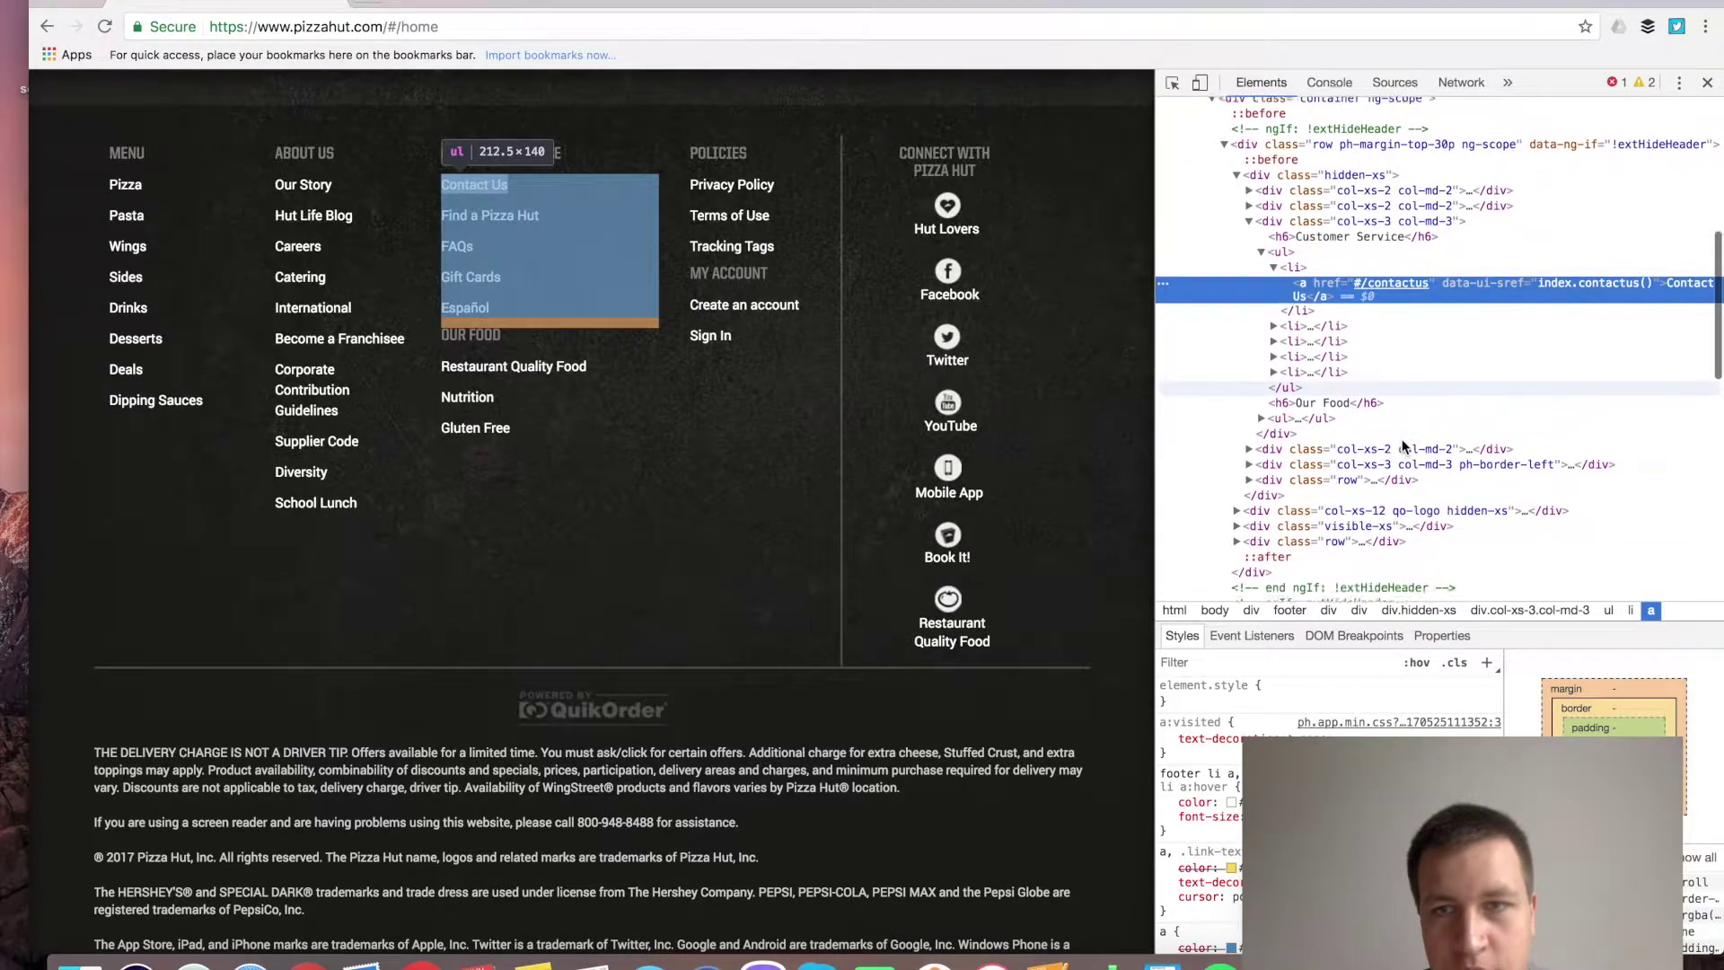
{"action": "scroll", "coordinate": [1402, 444], "scroll_direction": "up", "scroll_amount": 1}
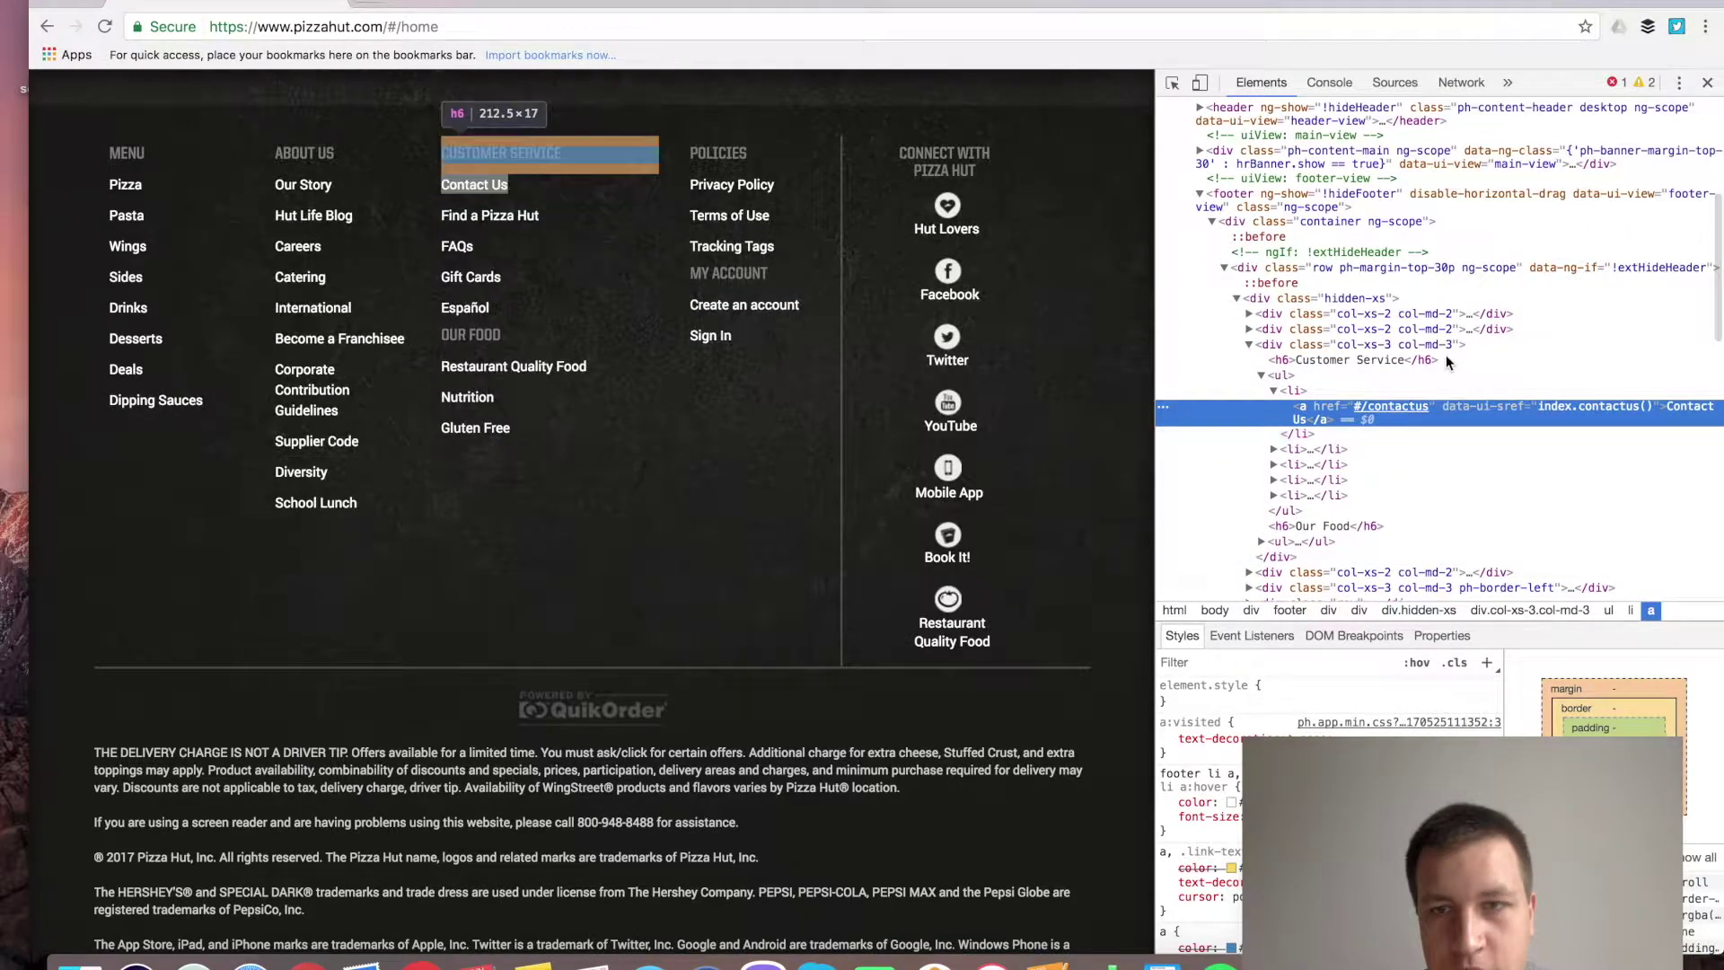
{"action": "scroll", "coordinate": [1445, 355], "scroll_direction": "up", "scroll_amount": 1}
{"action": "scroll", "coordinate": [1445, 354], "scroll_direction": "up", "scroll_amount": 2}
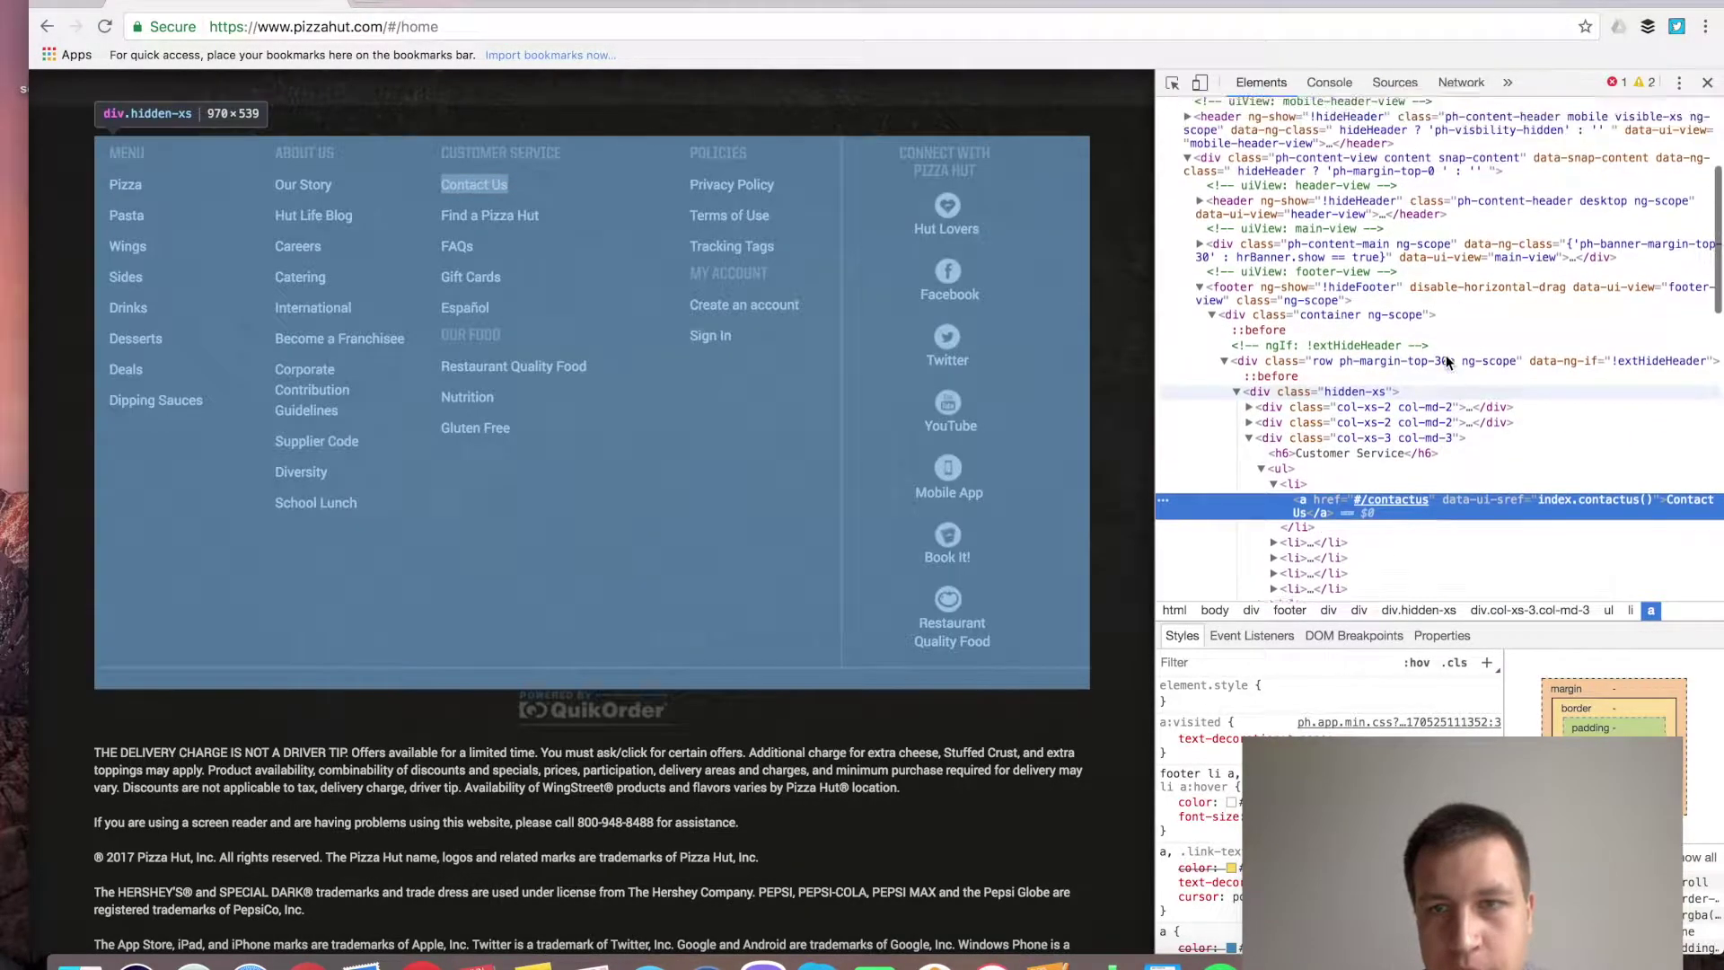
{"action": "scroll", "coordinate": [1439, 322], "scroll_direction": "up", "scroll_amount": 1}
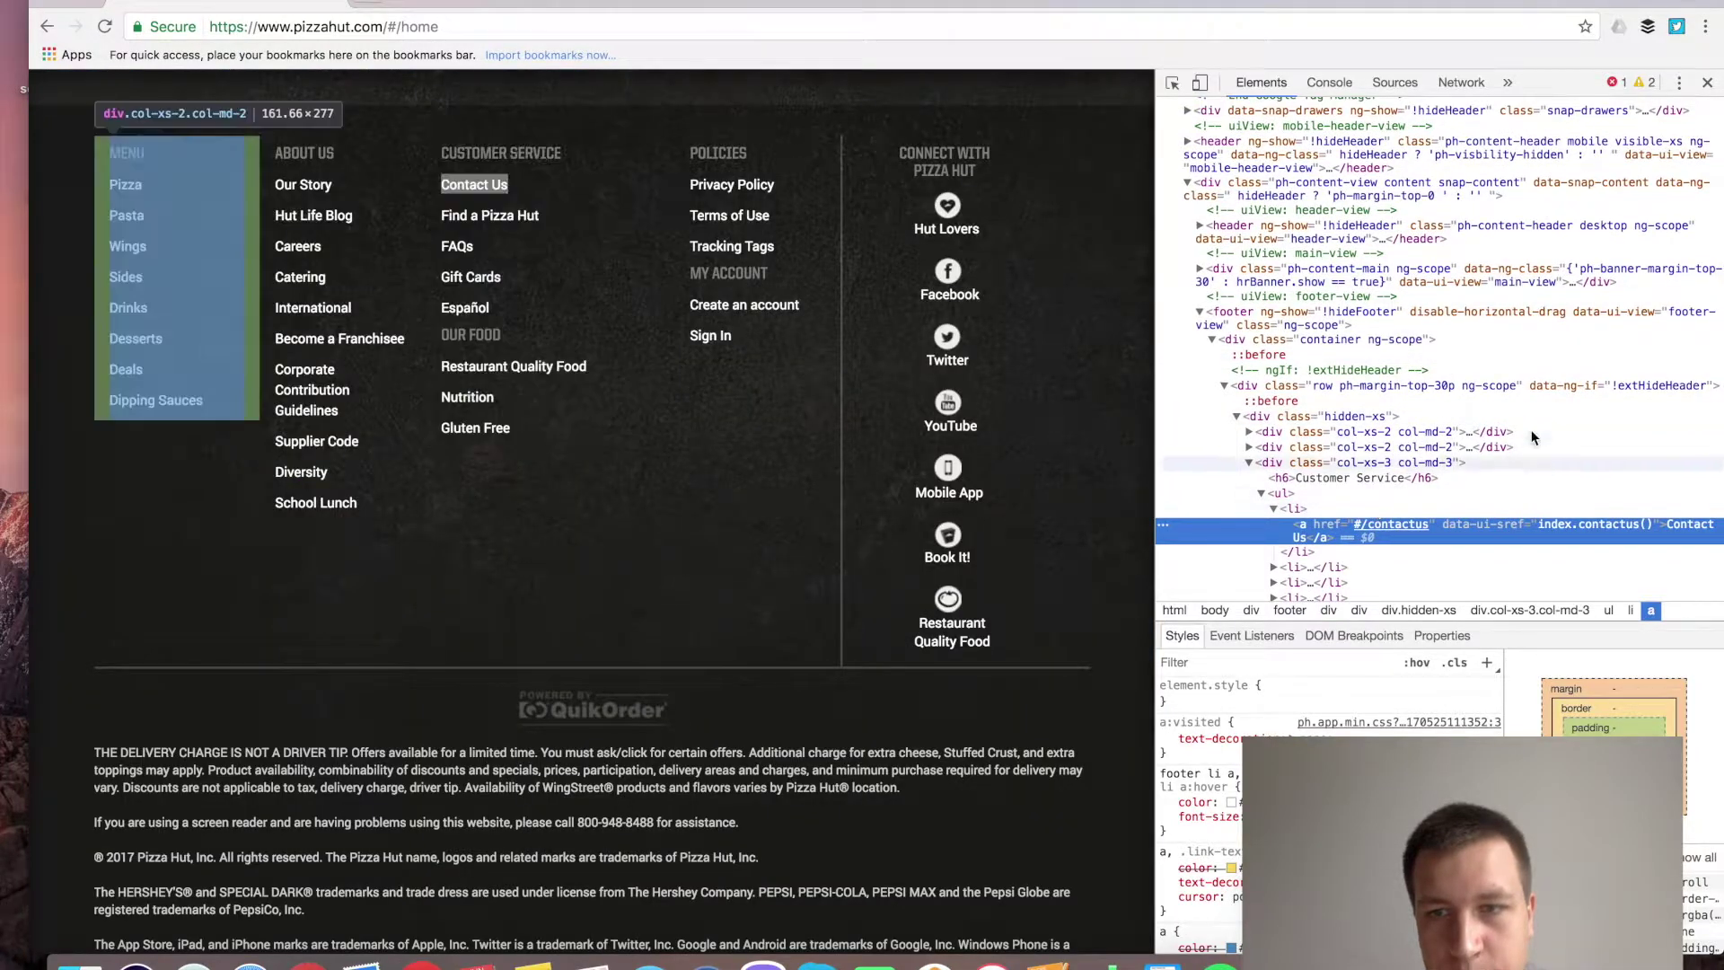
{"action": "scroll", "coordinate": [1531, 430], "scroll_direction": "up", "scroll_amount": 1}
{"action": "scroll", "coordinate": [1532, 429], "scroll_direction": "down", "scroll_amount": 1}
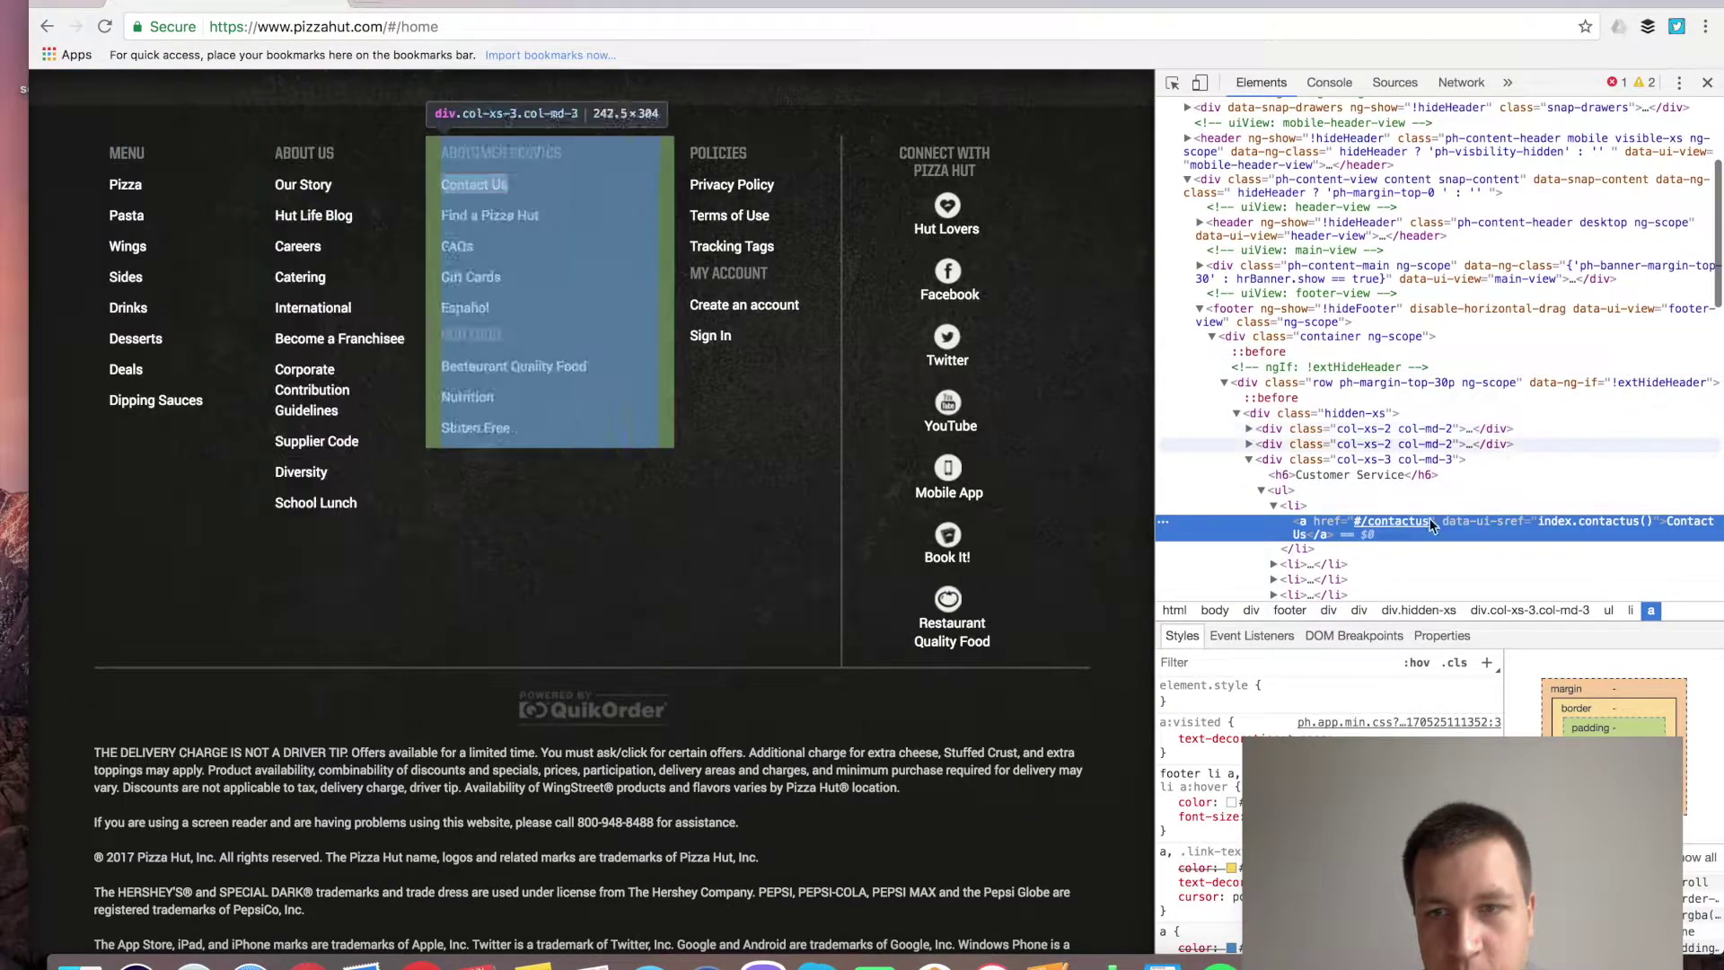
{"action": "double_click", "coordinate": [1699, 525]}
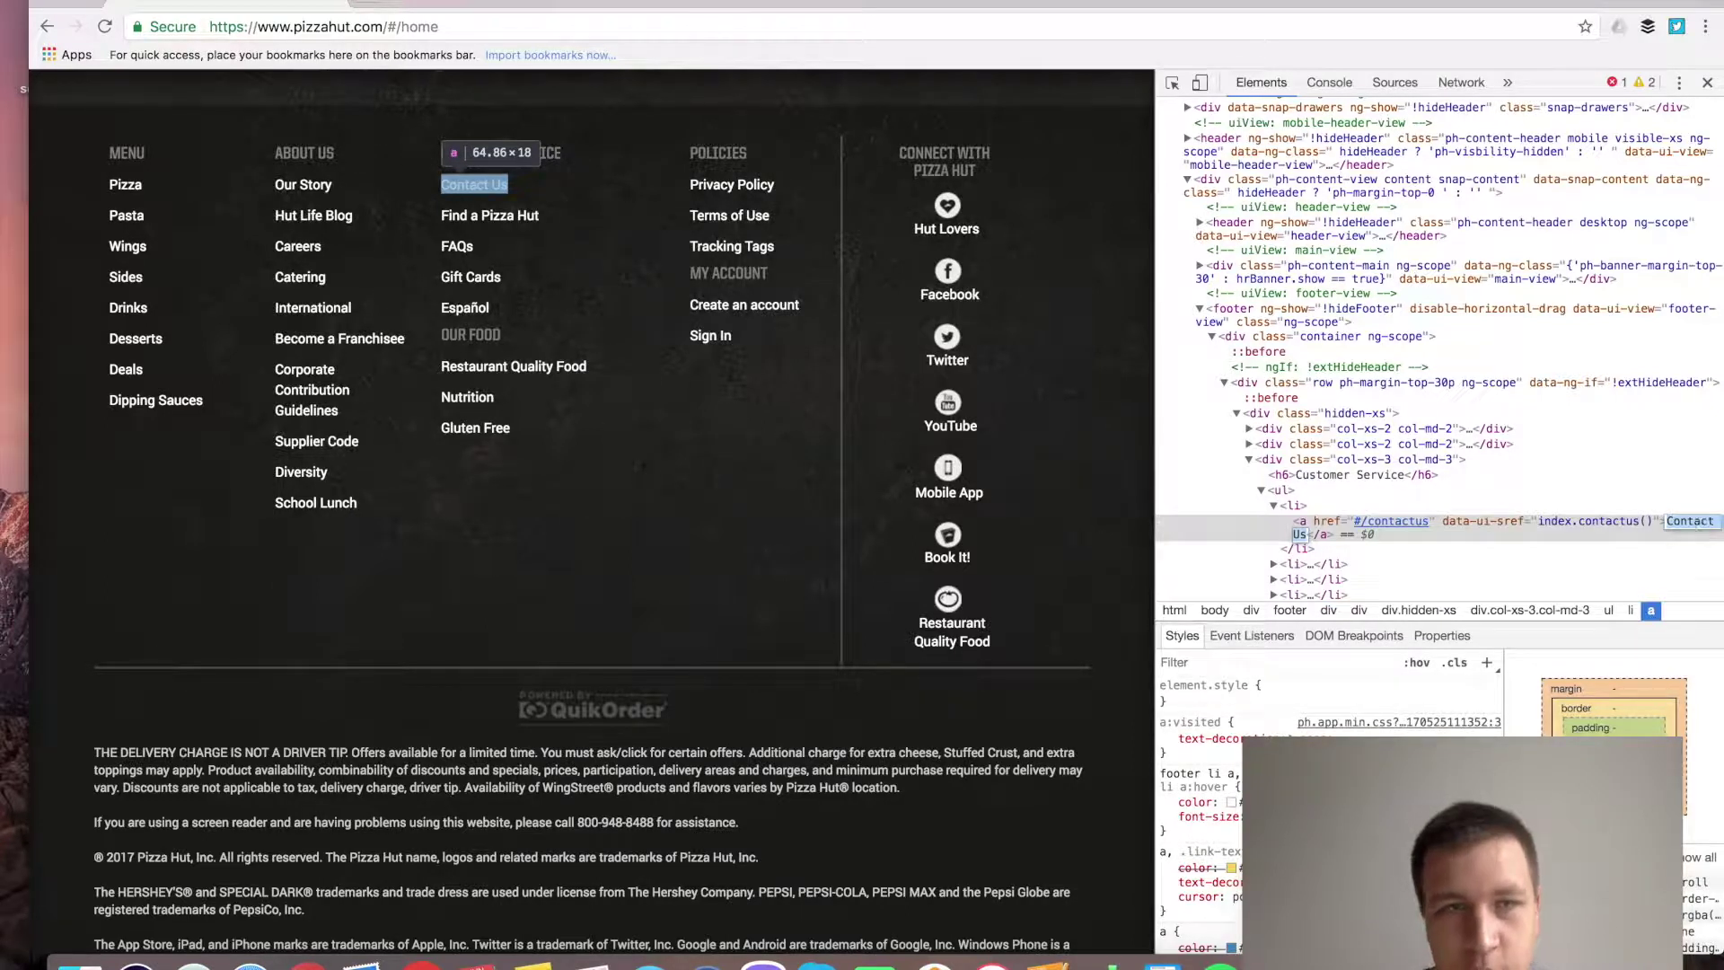
Replace the Contact Us link text with 'some text'.
{"action": "key", "text": "BackSpace"}
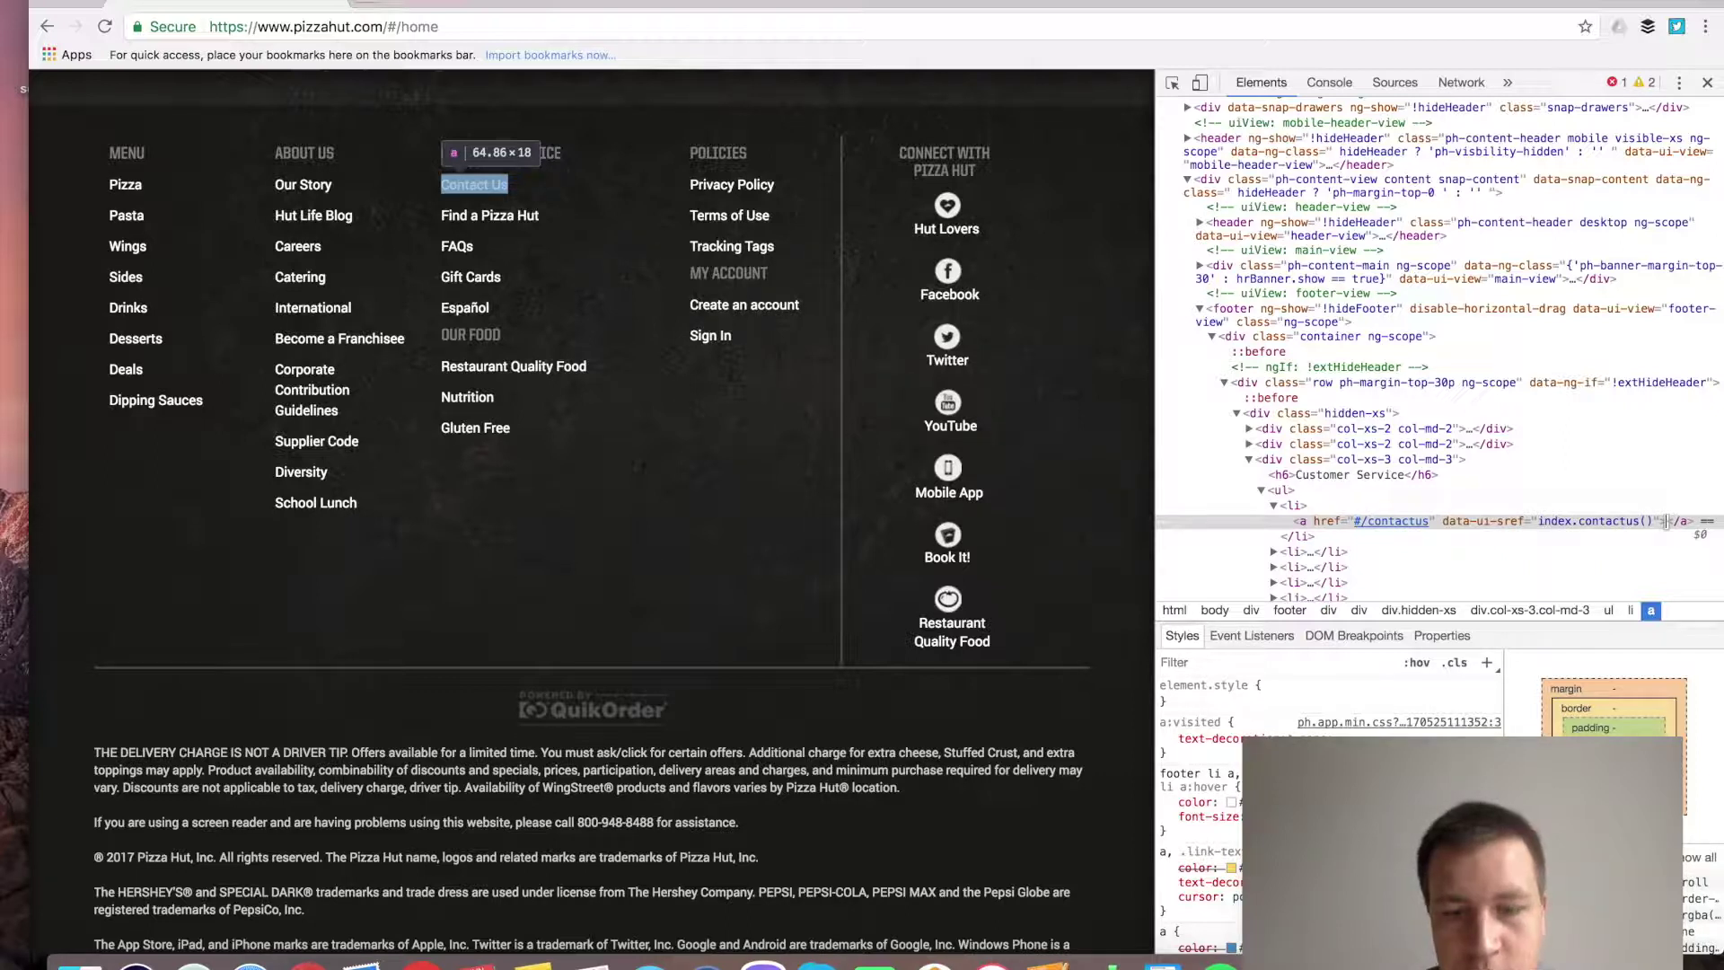
{"action": "type", "text": "some text"}
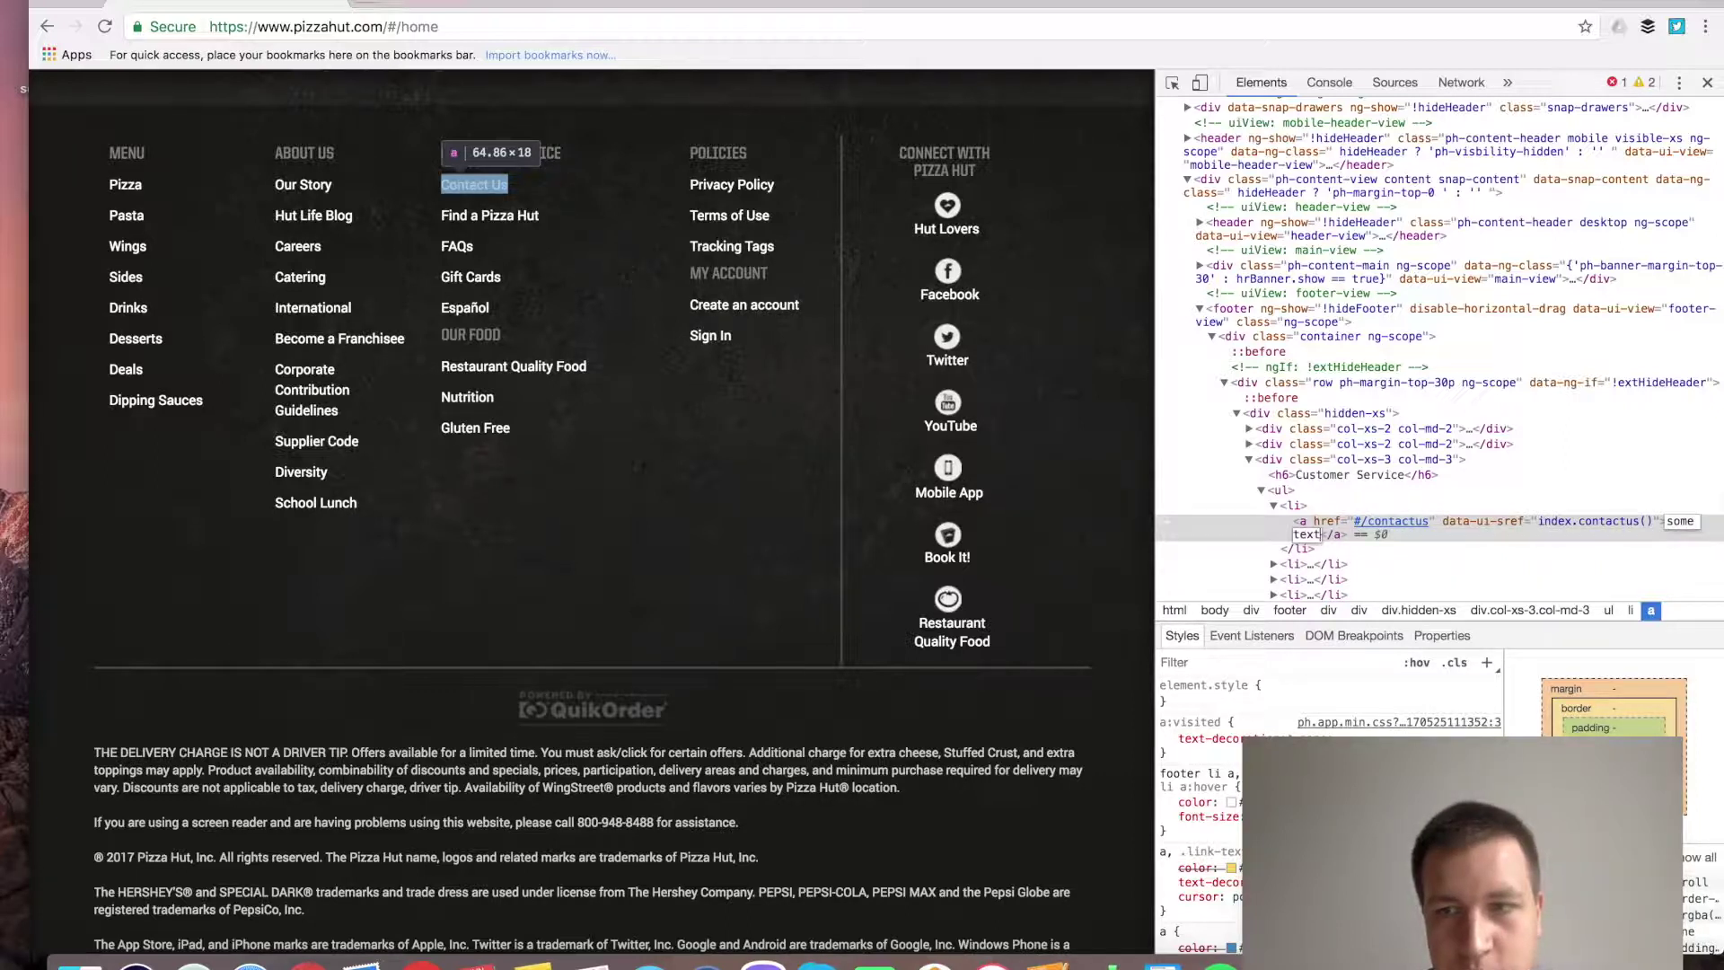
{"action": "key", "text": "Return"}
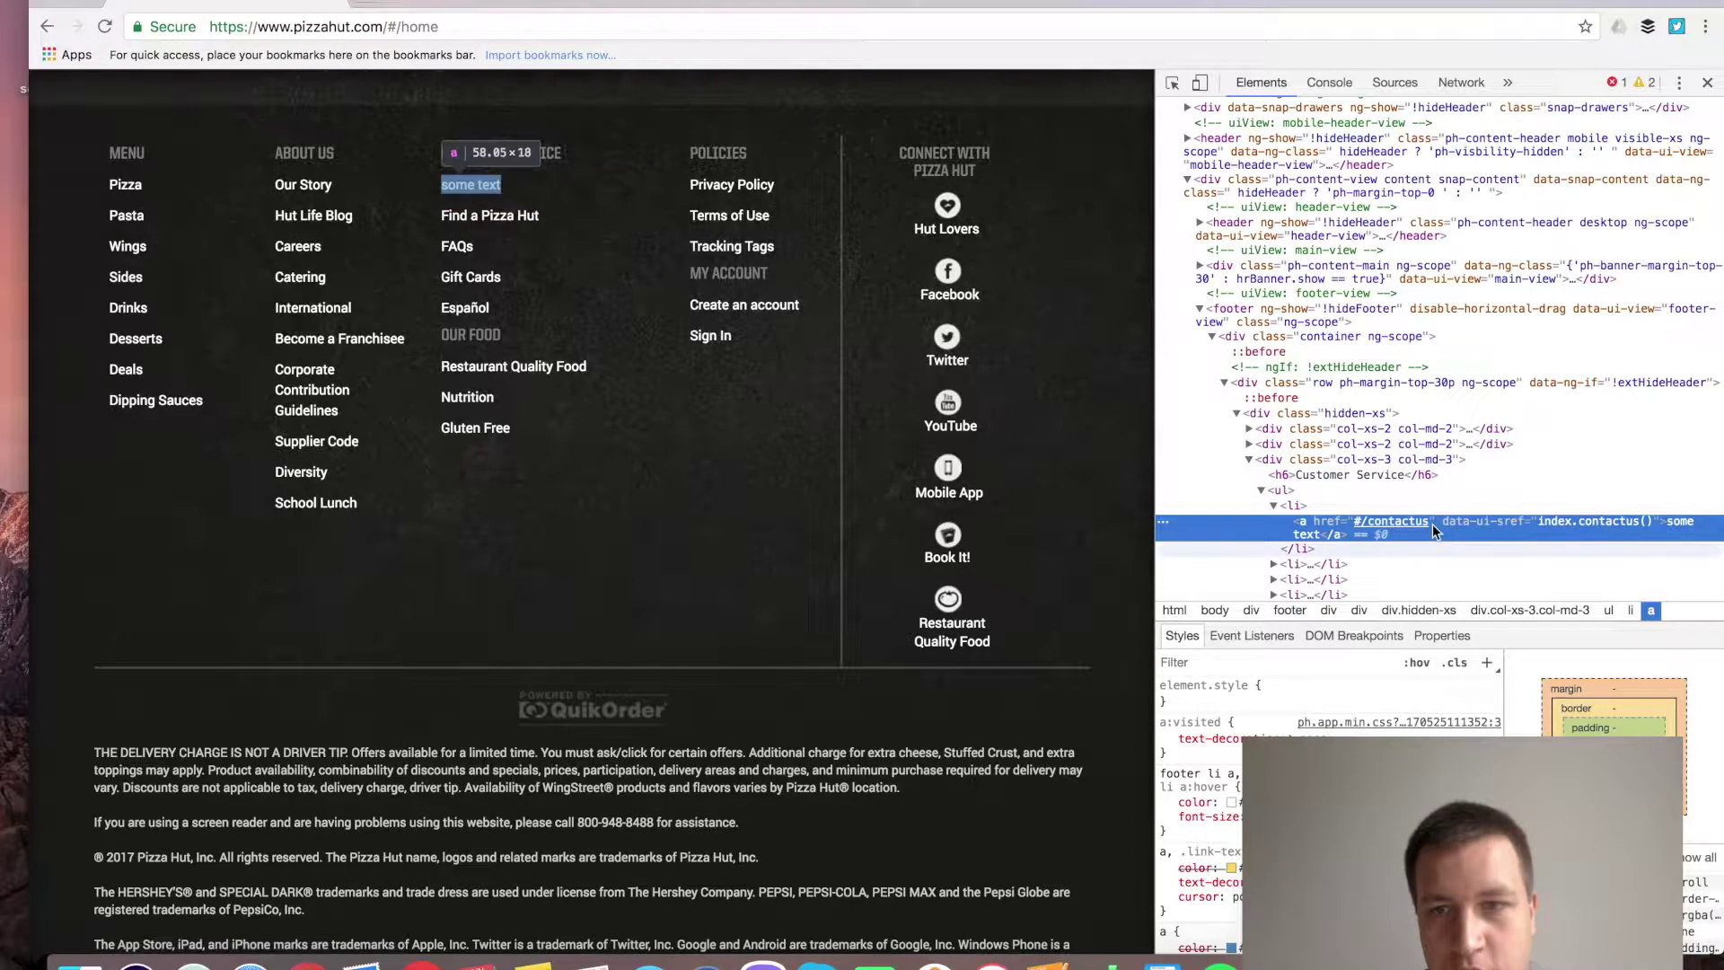
{"action": "scroll", "coordinate": [1510, 476], "scroll_direction": "down", "scroll_amount": 3}
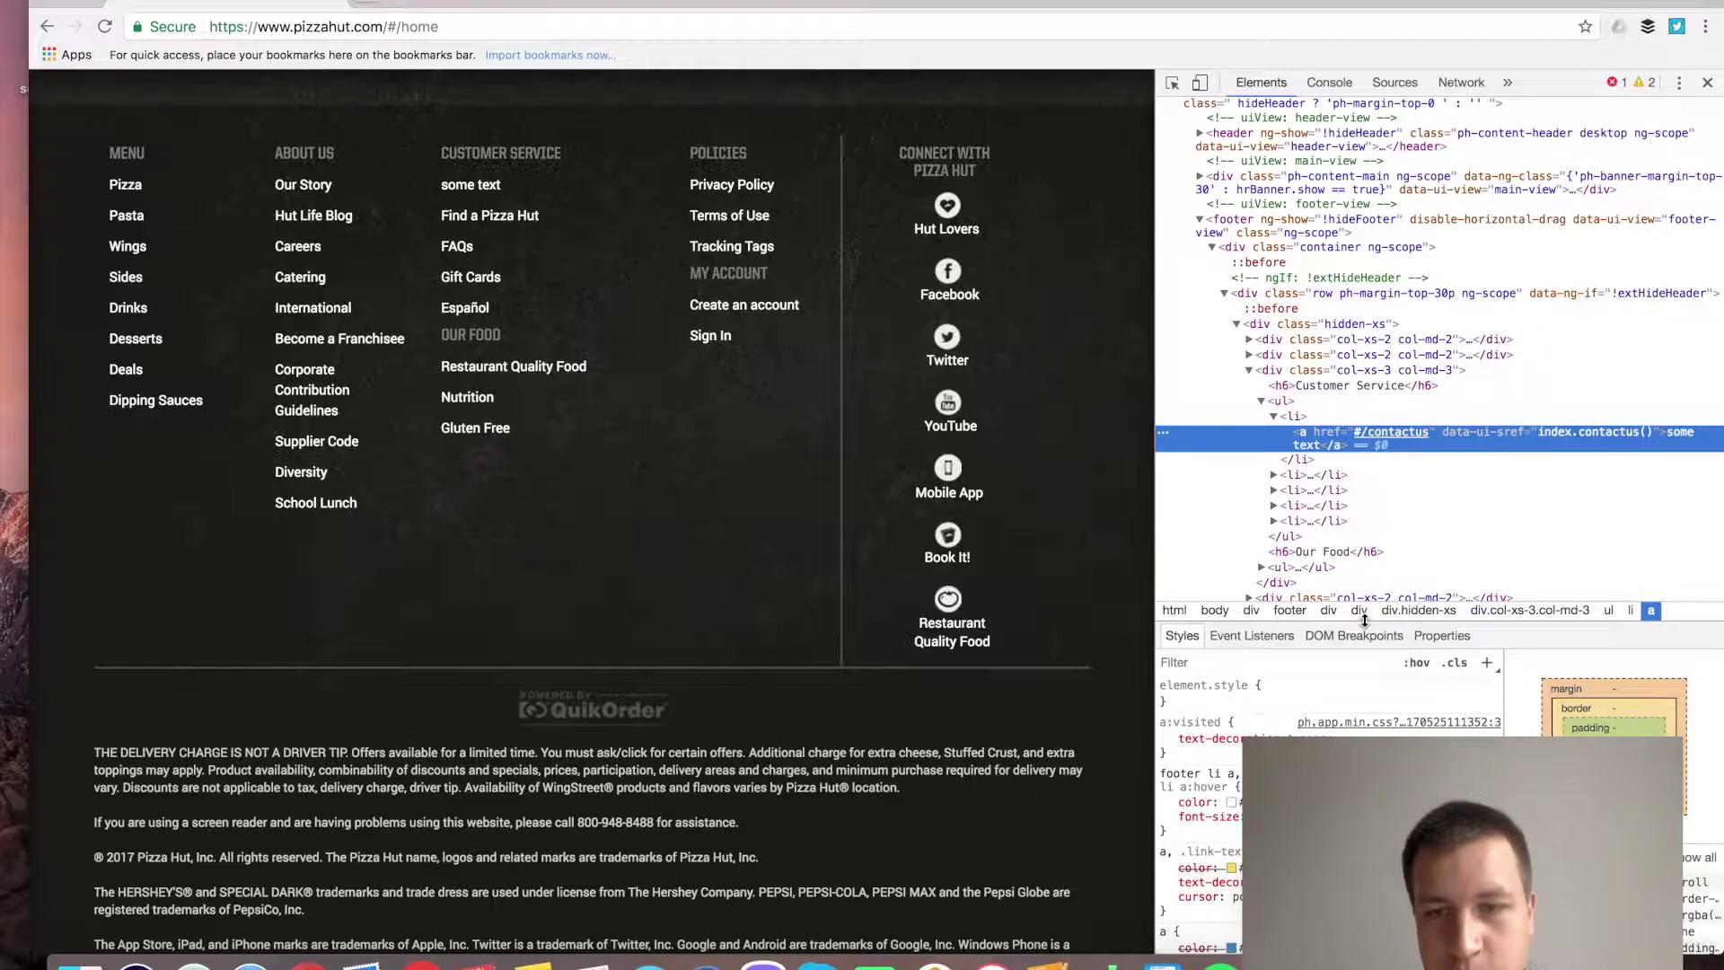
{"action": "scroll", "coordinate": [1295, 694], "scroll_direction": "down", "scroll_amount": 5}
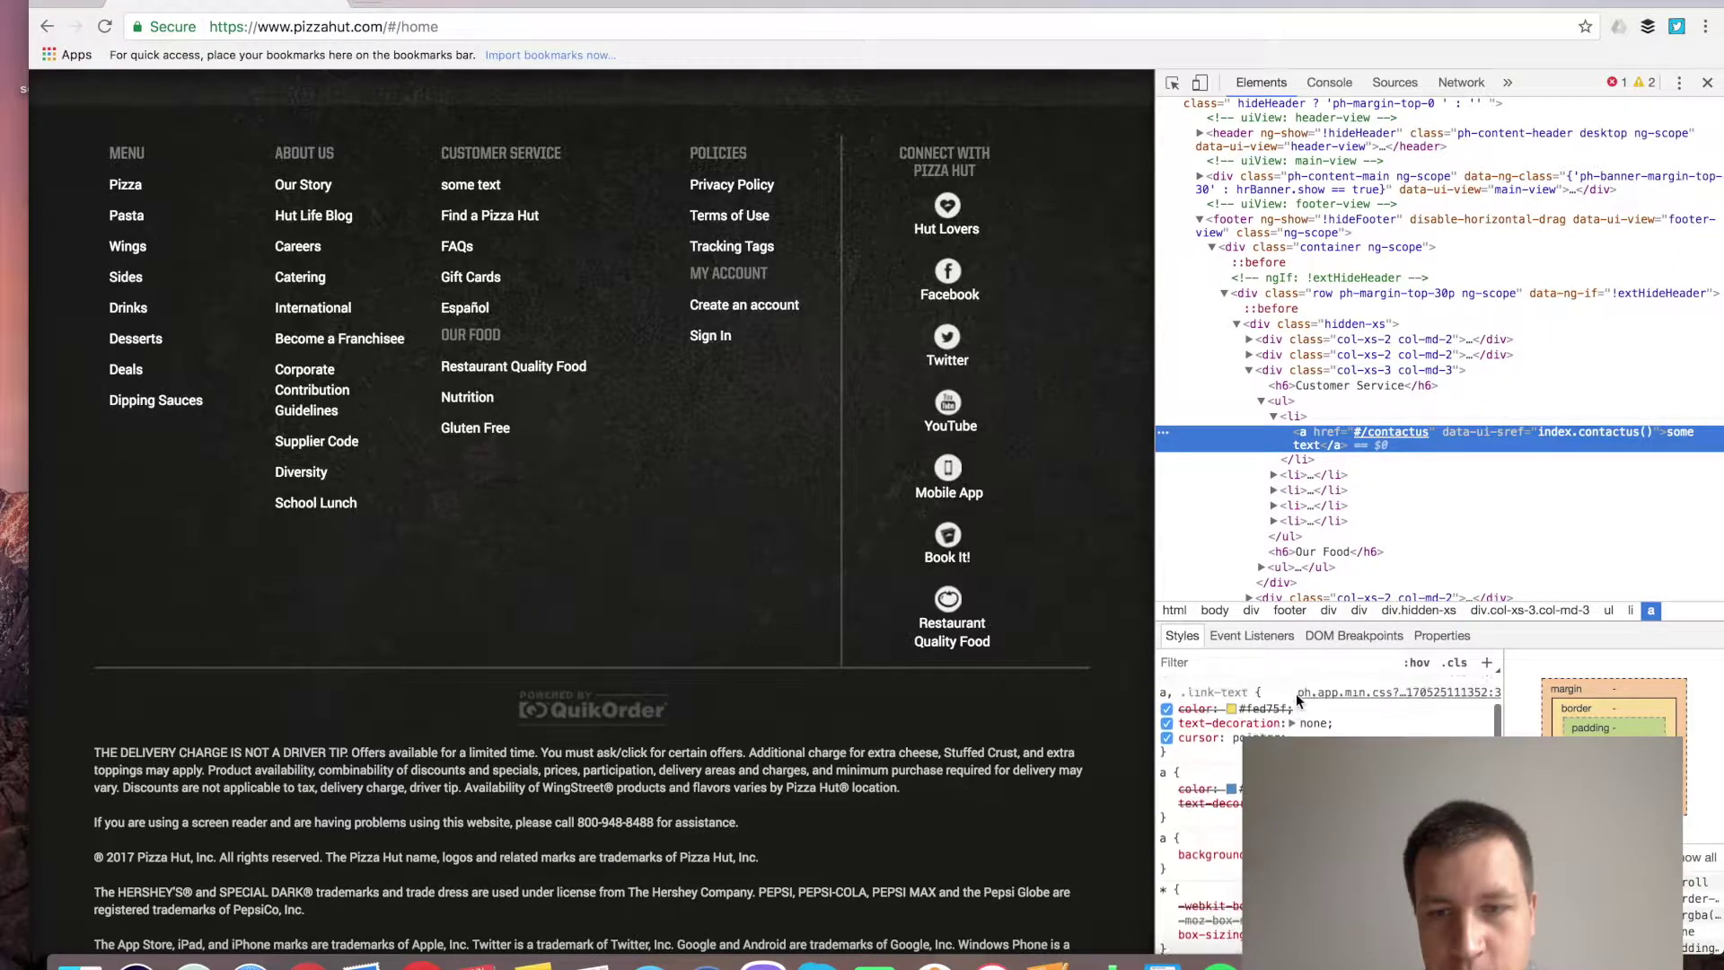
{"action": "scroll", "coordinate": [1295, 694], "scroll_direction": "up", "scroll_amount": 3}
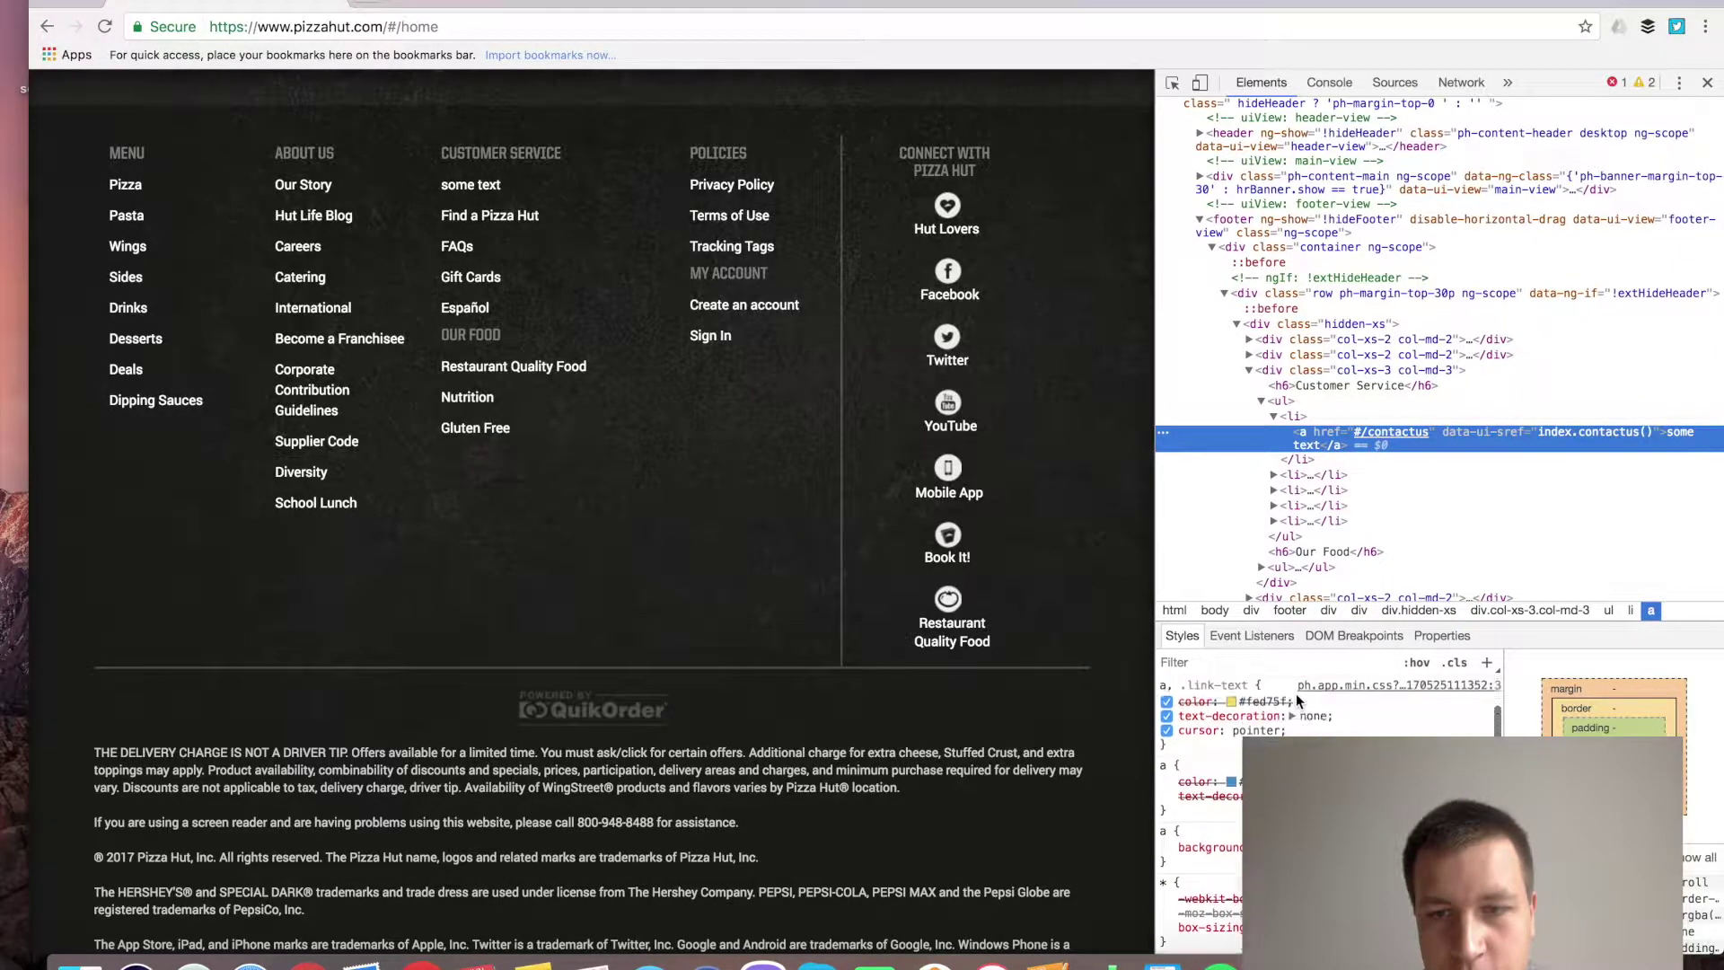
{"action": "scroll", "coordinate": [1297, 694], "scroll_direction": "up", "scroll_amount": 2}
{"action": "scroll", "coordinate": [1296, 693], "scroll_direction": "down", "scroll_amount": 1}
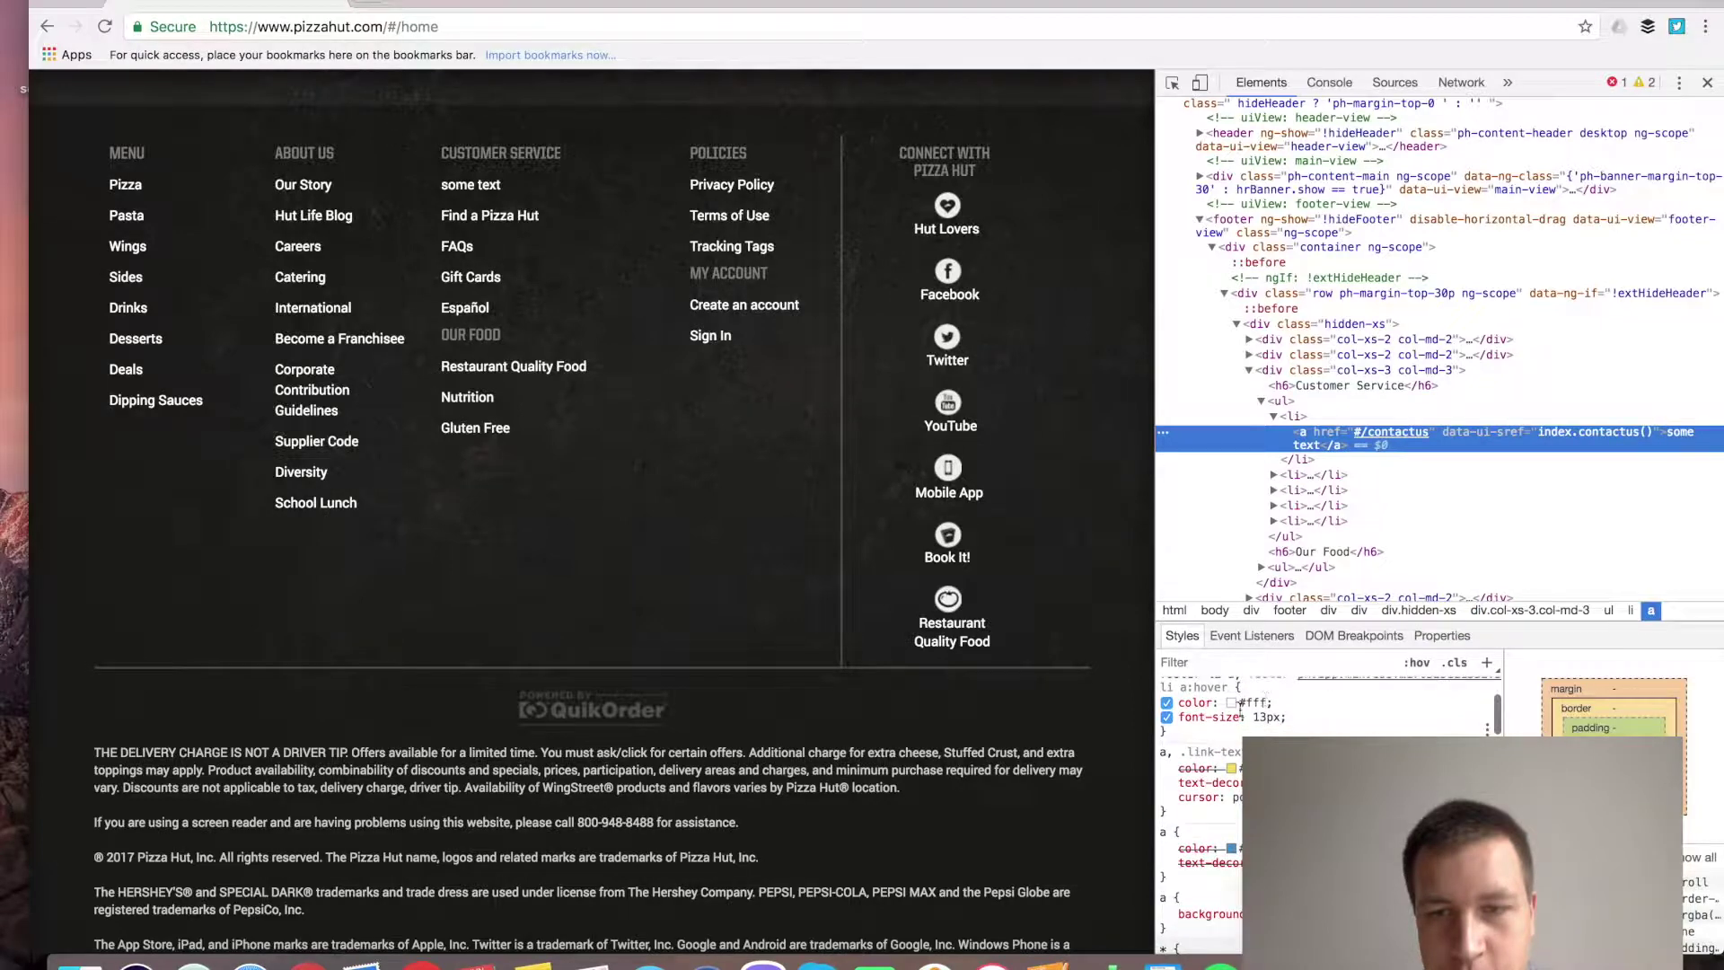
Set the footer link rule's colour to the blue #428bca swatch in the Styles pane.
{"action": "left_click", "coordinate": [1232, 701]}
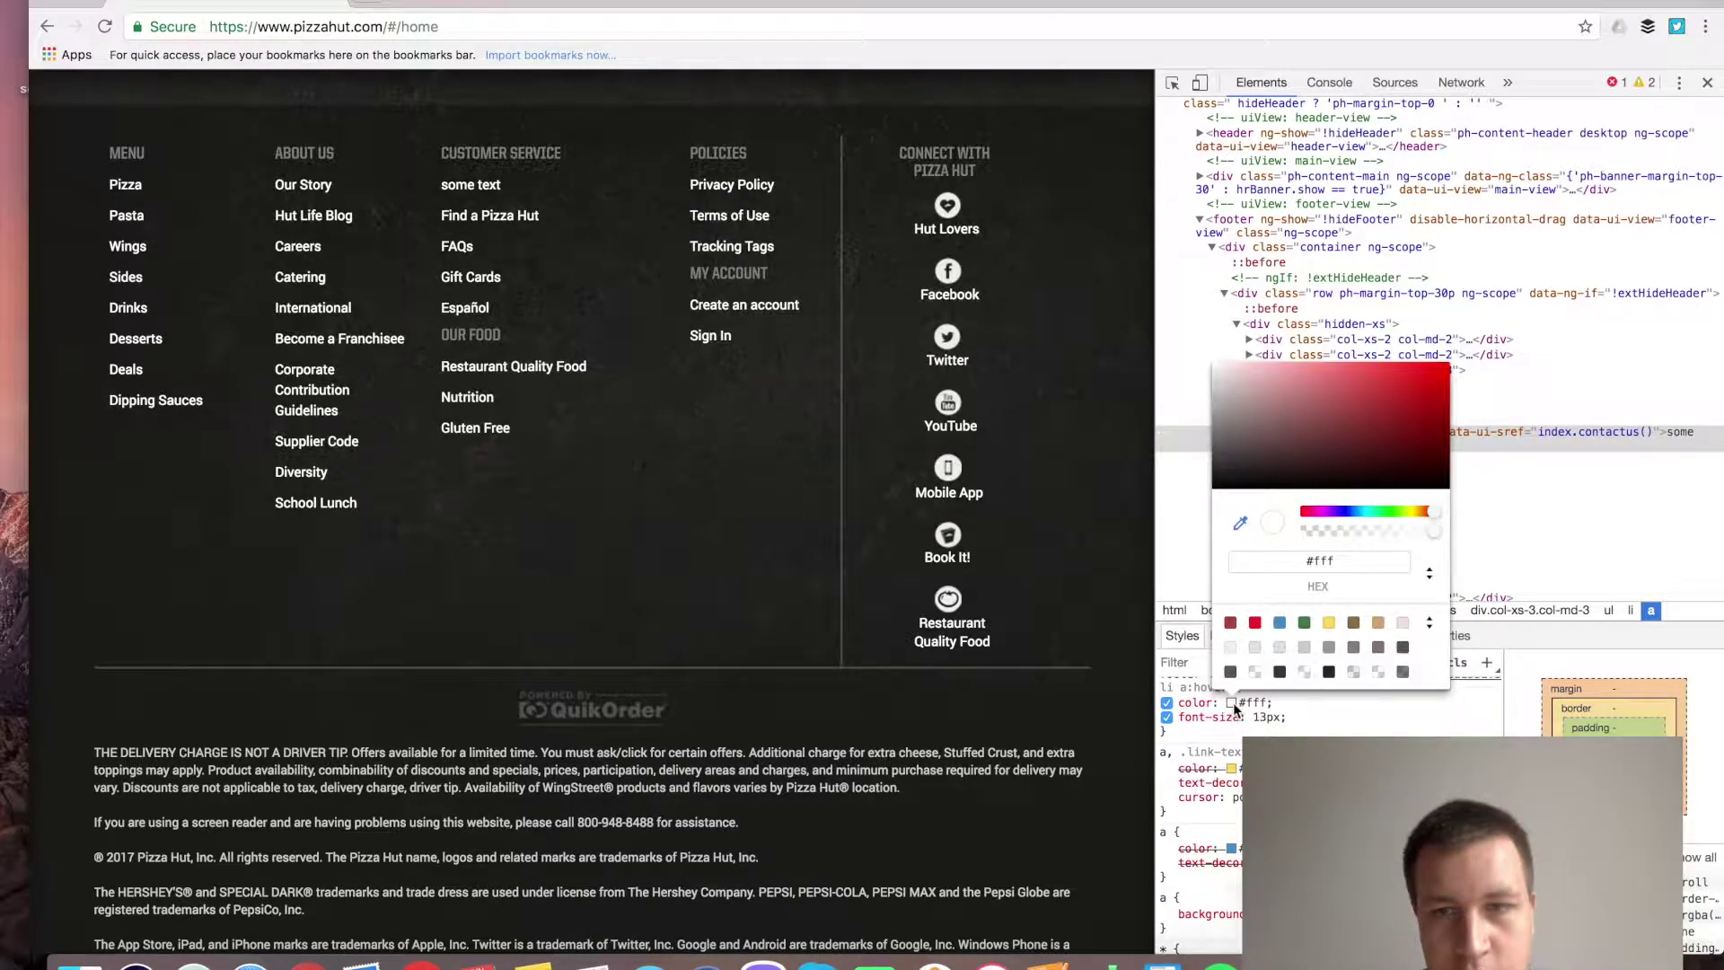
{"action": "left_click", "coordinate": [1279, 623]}
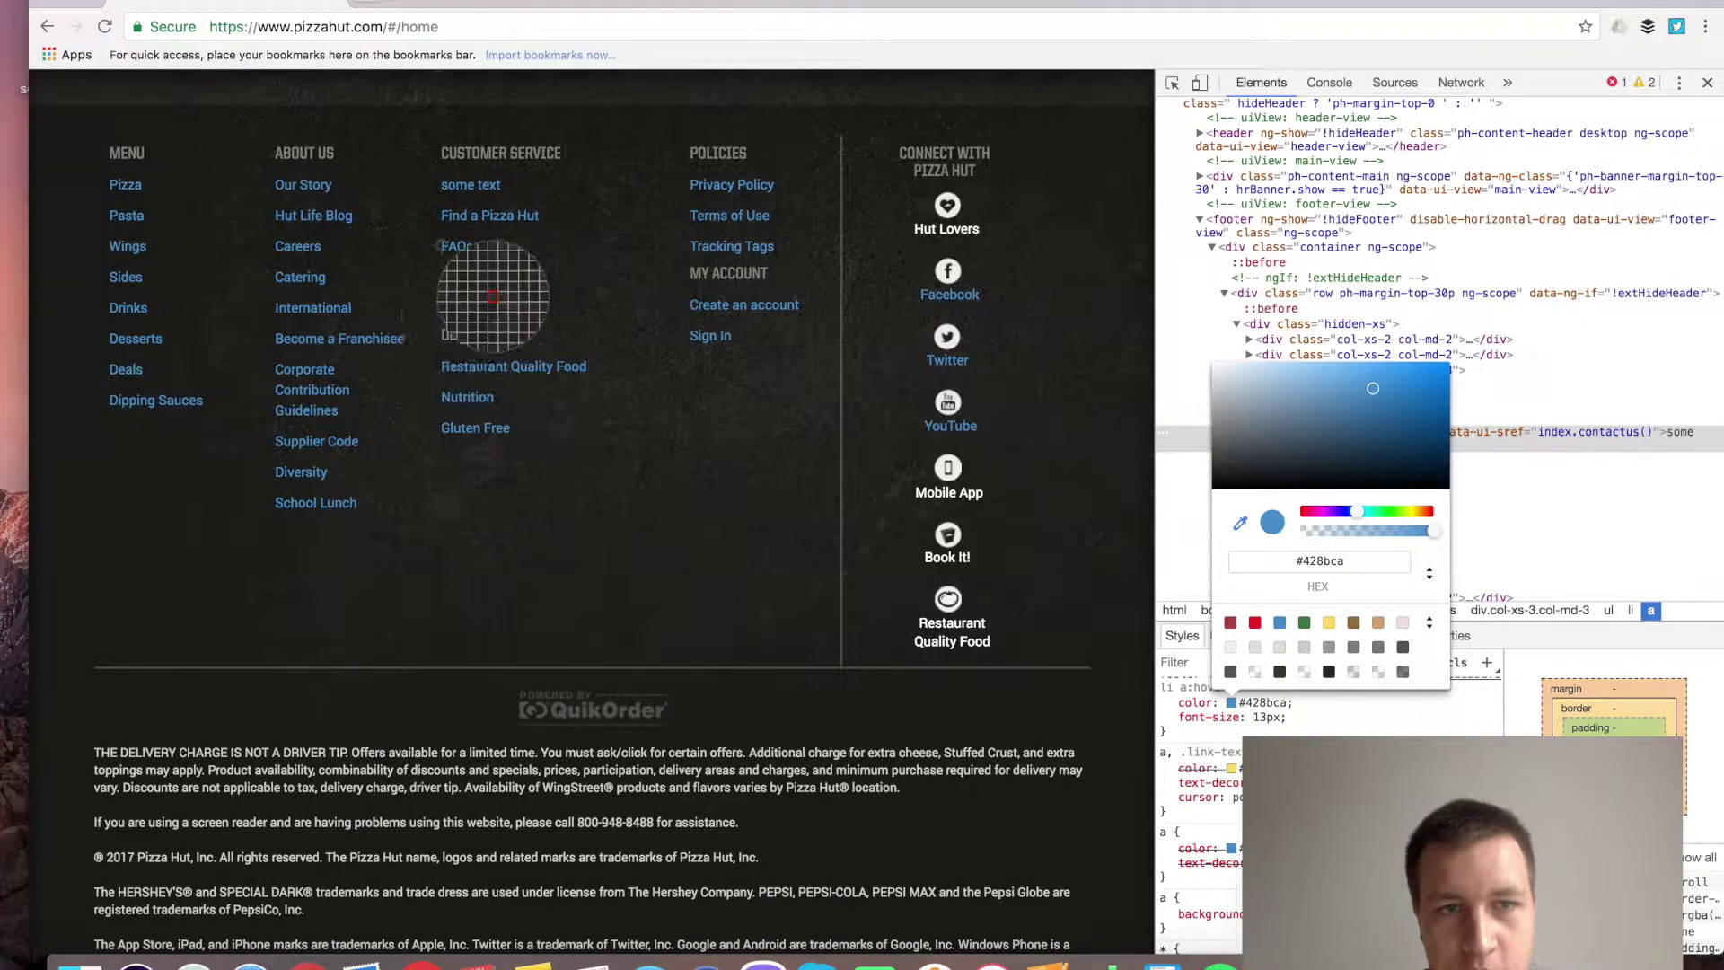
{"action": "left_click", "coordinate": [1518, 529]}
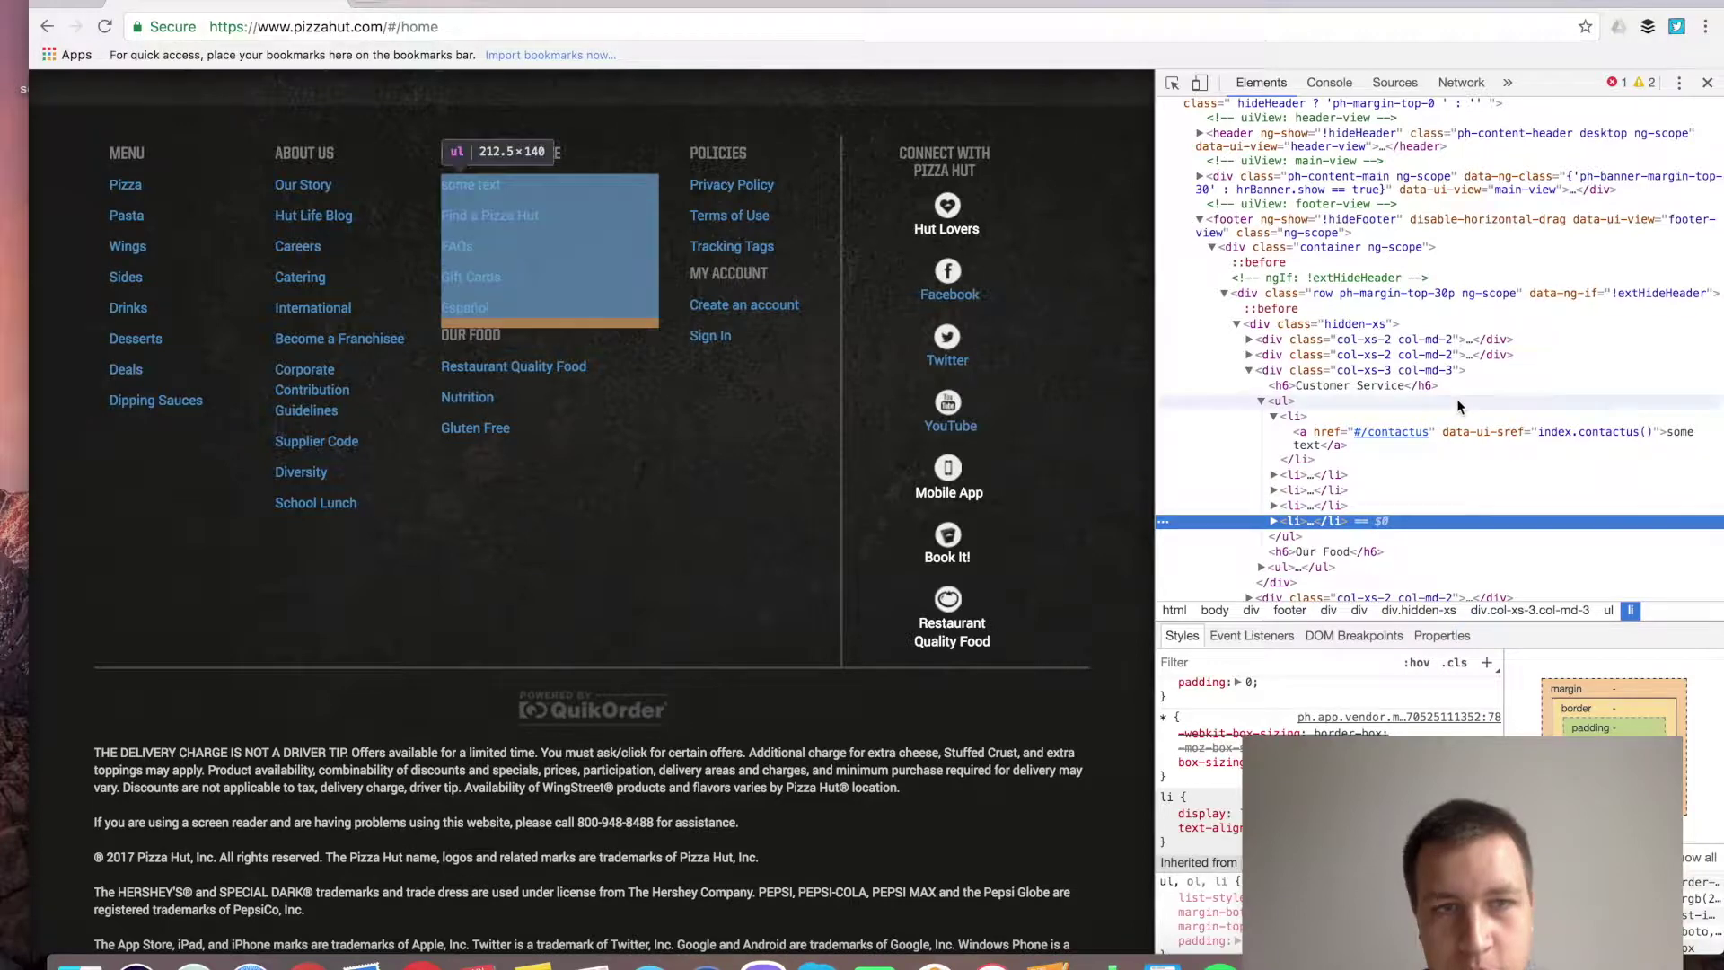
{"action": "scroll", "coordinate": [1478, 358], "scroll_direction": "up", "scroll_amount": 1}
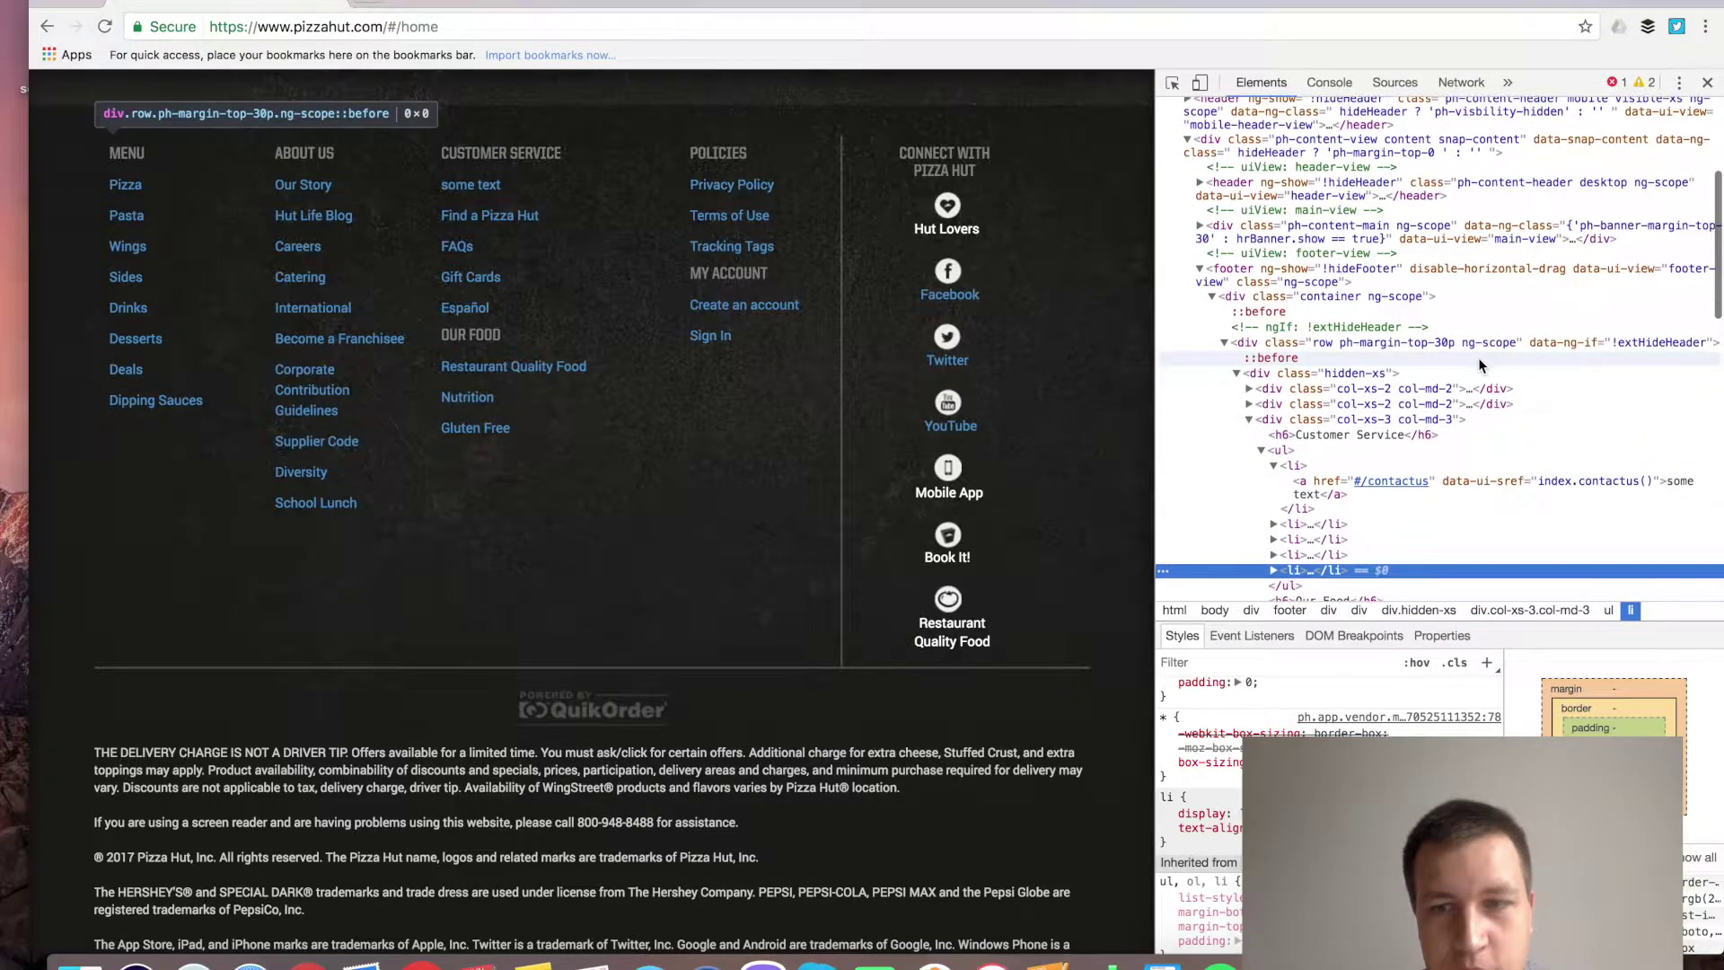
{"action": "scroll", "coordinate": [1478, 357], "scroll_direction": "up", "scroll_amount": 4}
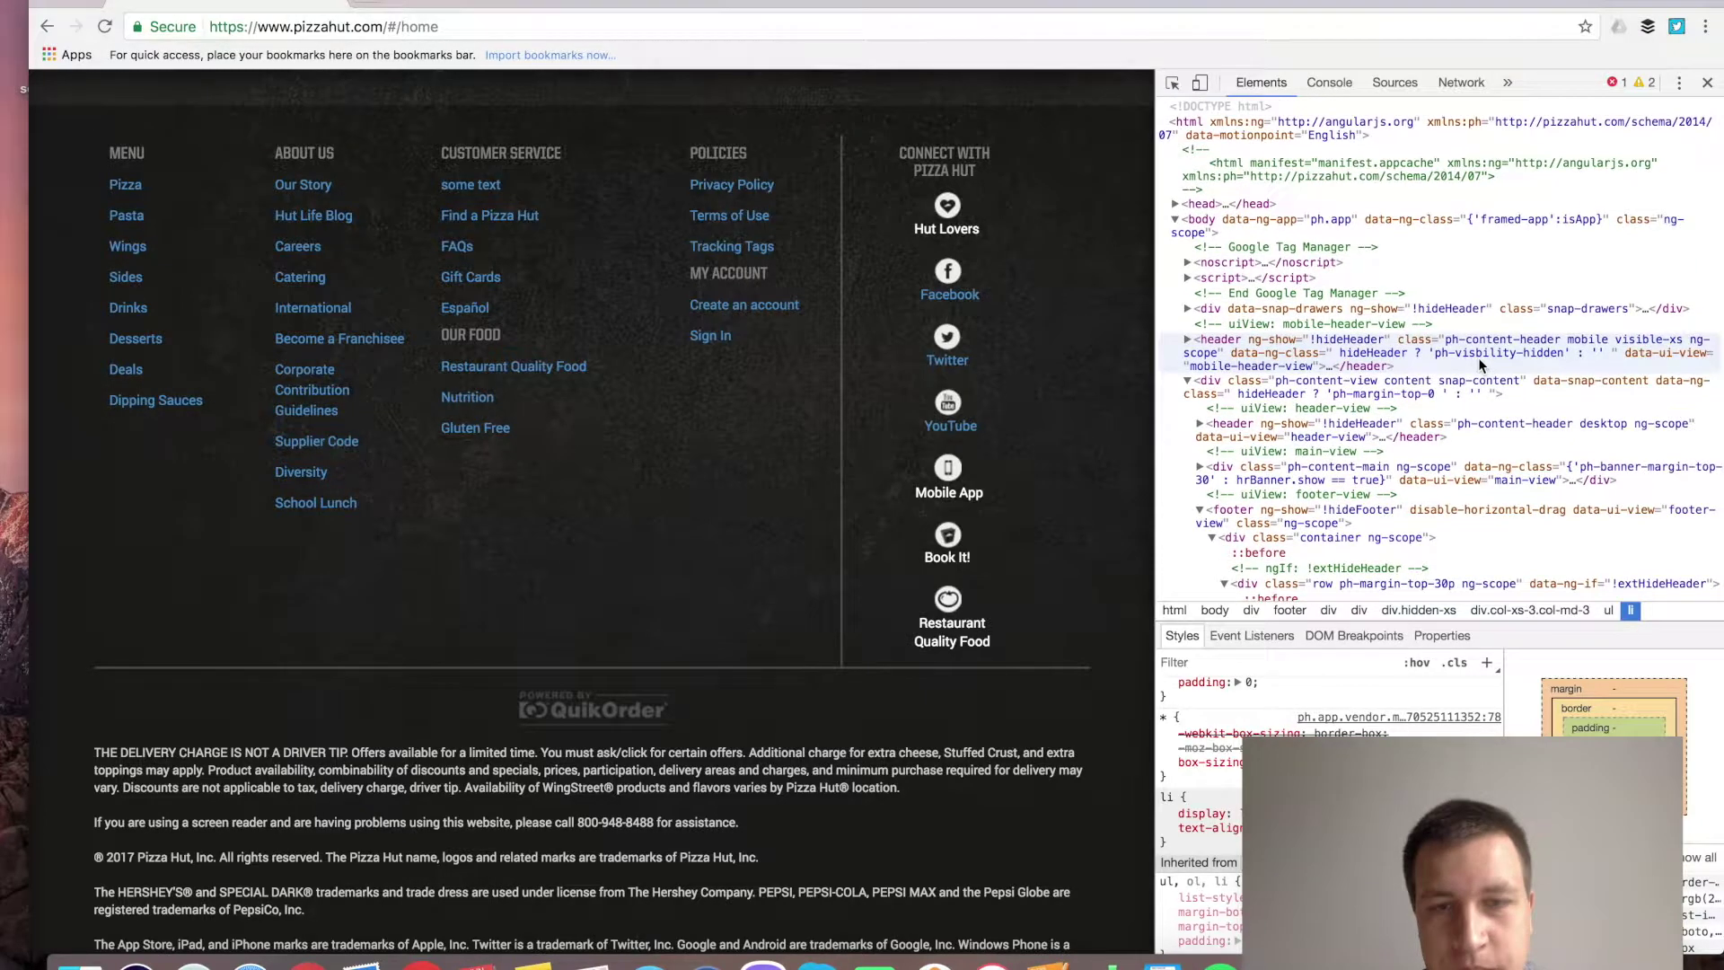
{"action": "scroll", "coordinate": [1478, 357], "scroll_direction": "down", "scroll_amount": 4}
{"action": "scroll", "coordinate": [1478, 356], "scroll_direction": "down", "scroll_amount": 1}
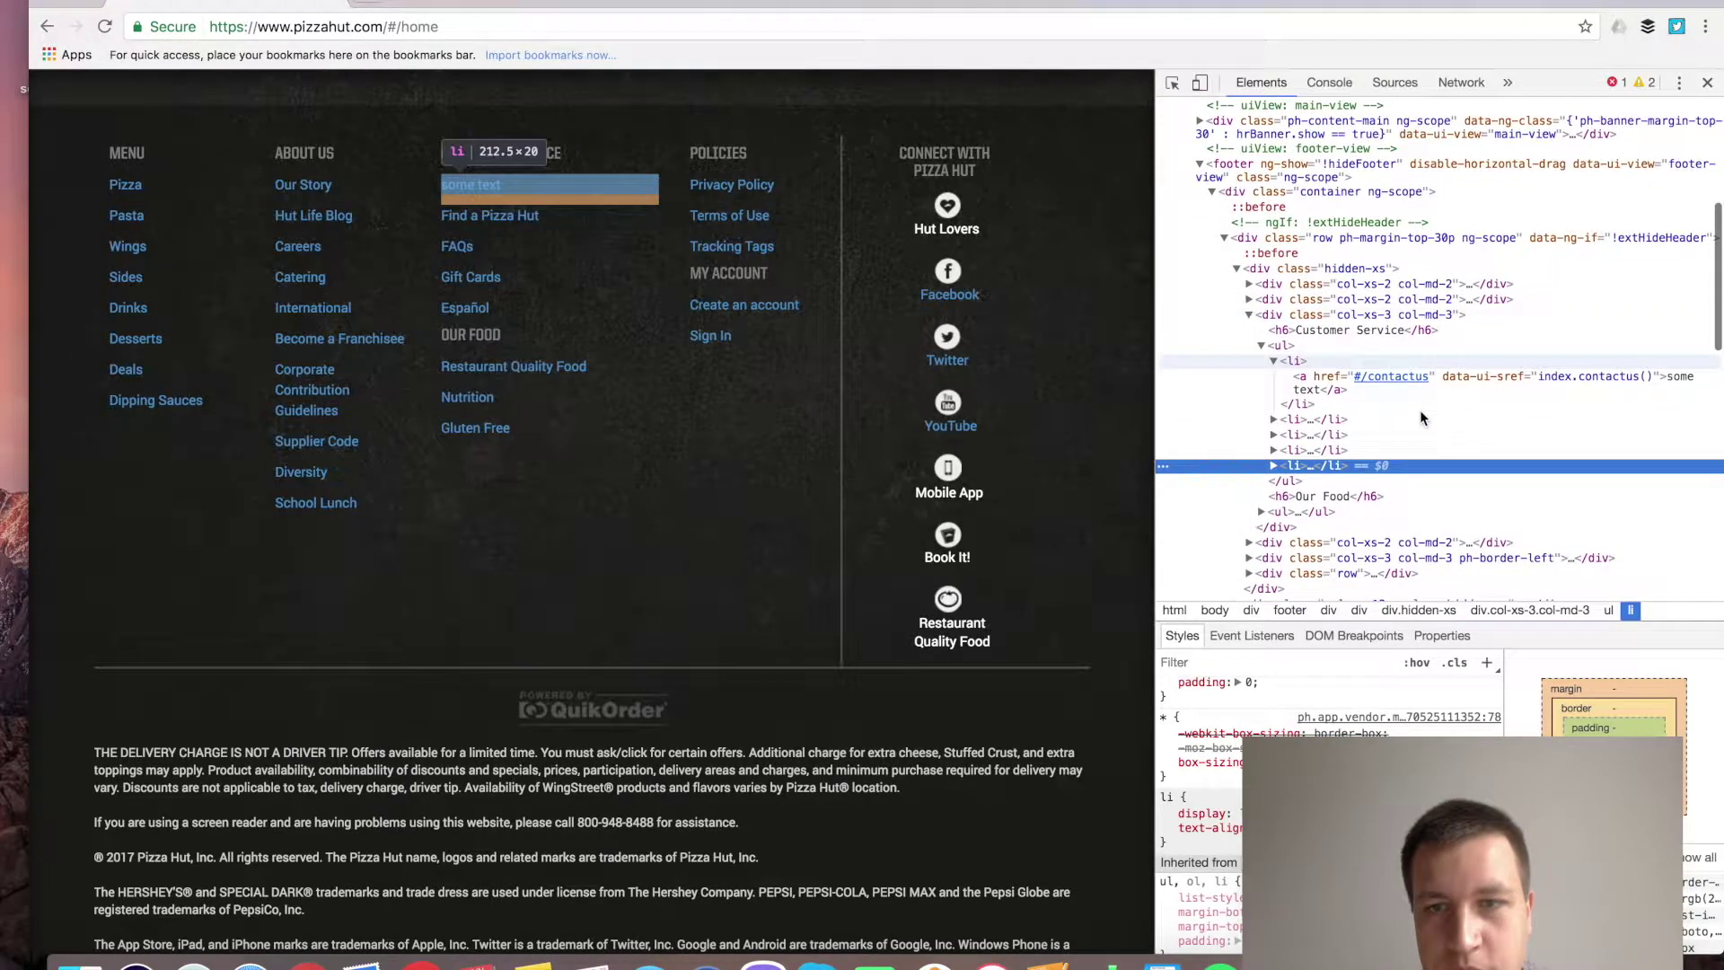
{"action": "right_click", "coordinate": [1288, 470]}
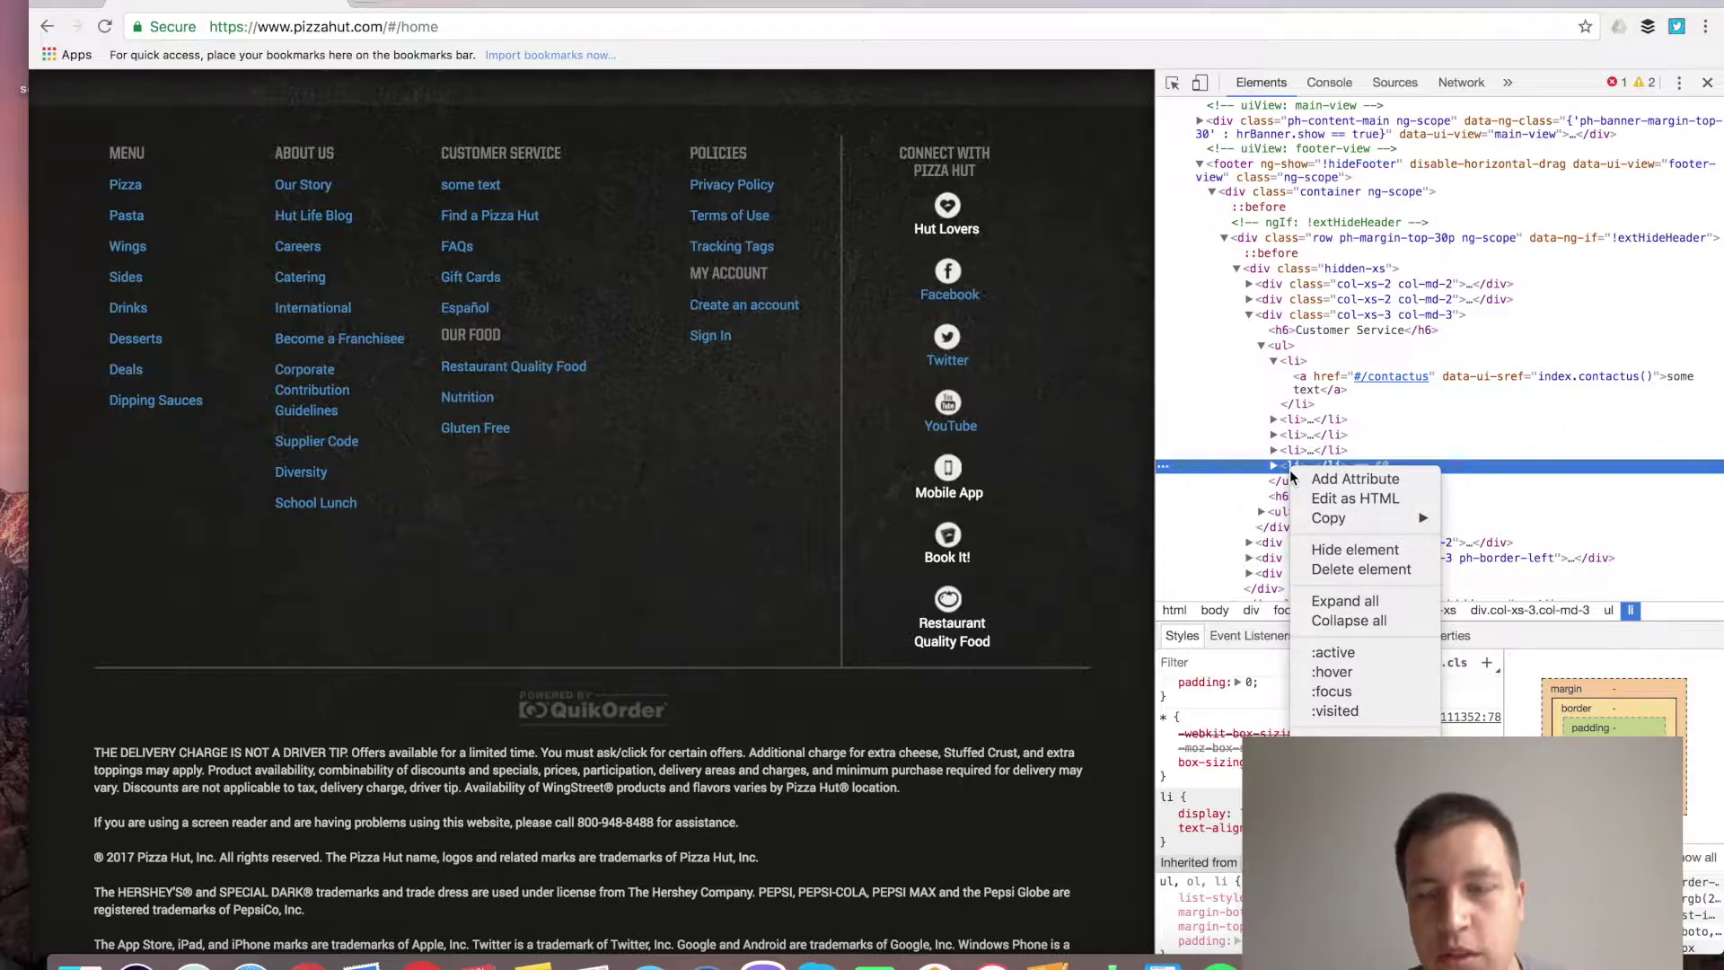
{"action": "mouse_move", "coordinate": [1360, 518]}
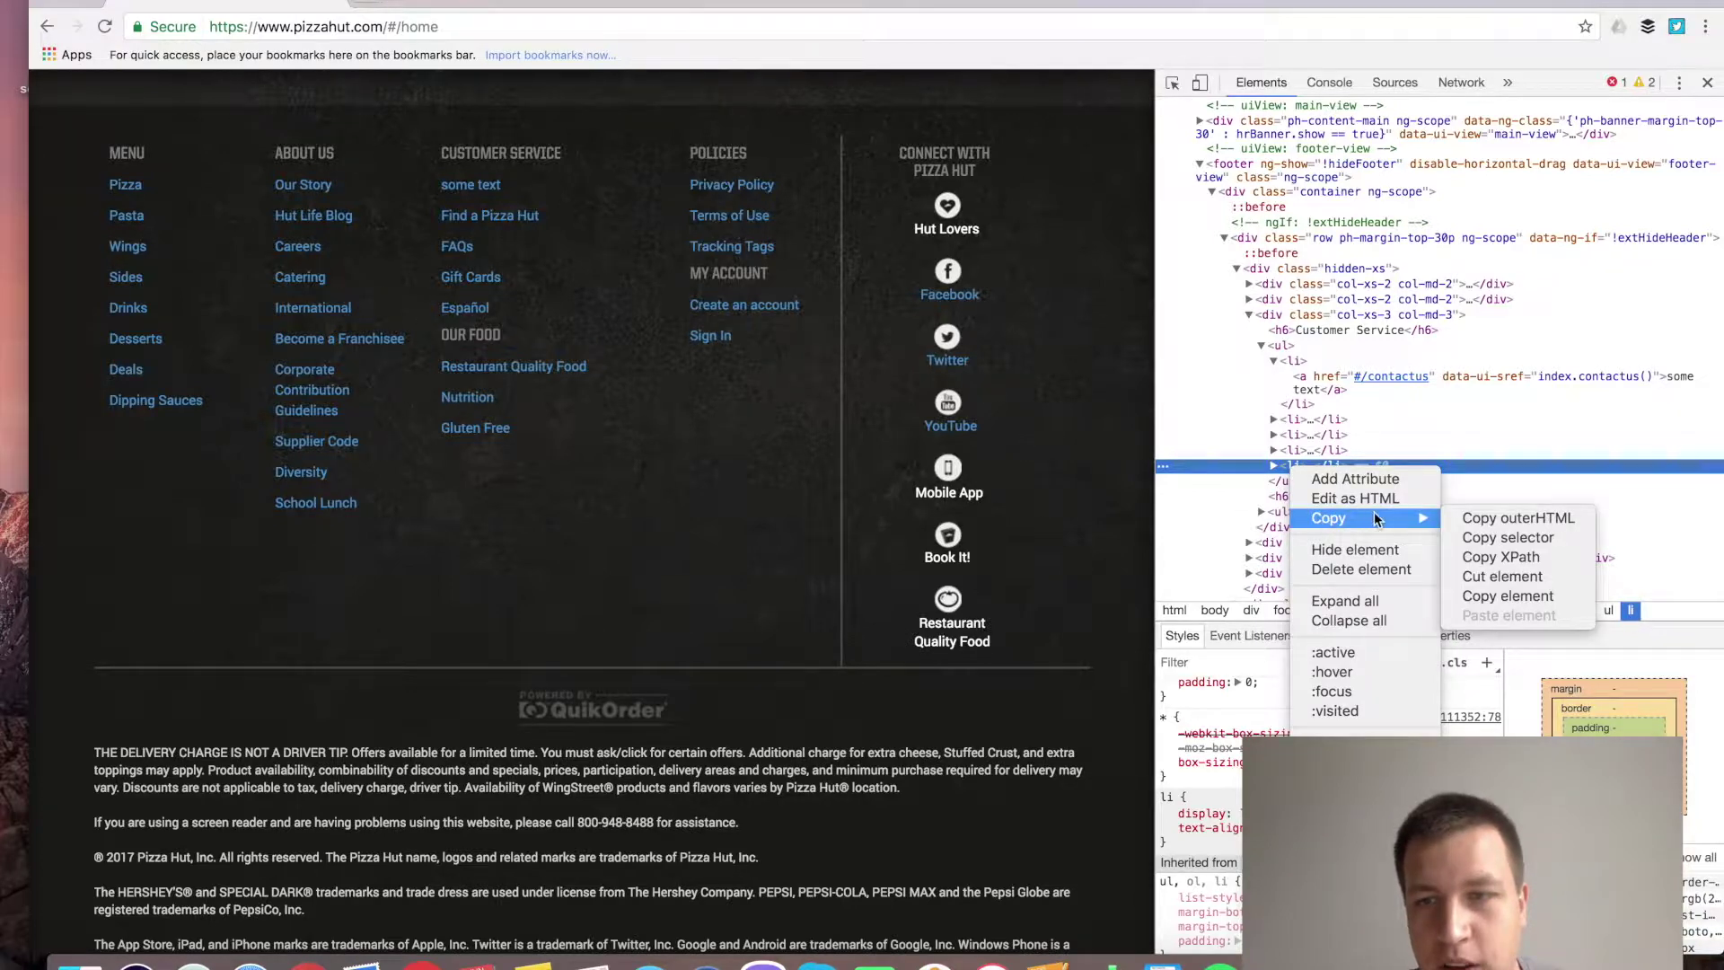
Copy the Español list item's CSS selector into a new tab's address bar, then return to Pizza Hut.
{"action": "left_click", "coordinate": [1505, 538]}
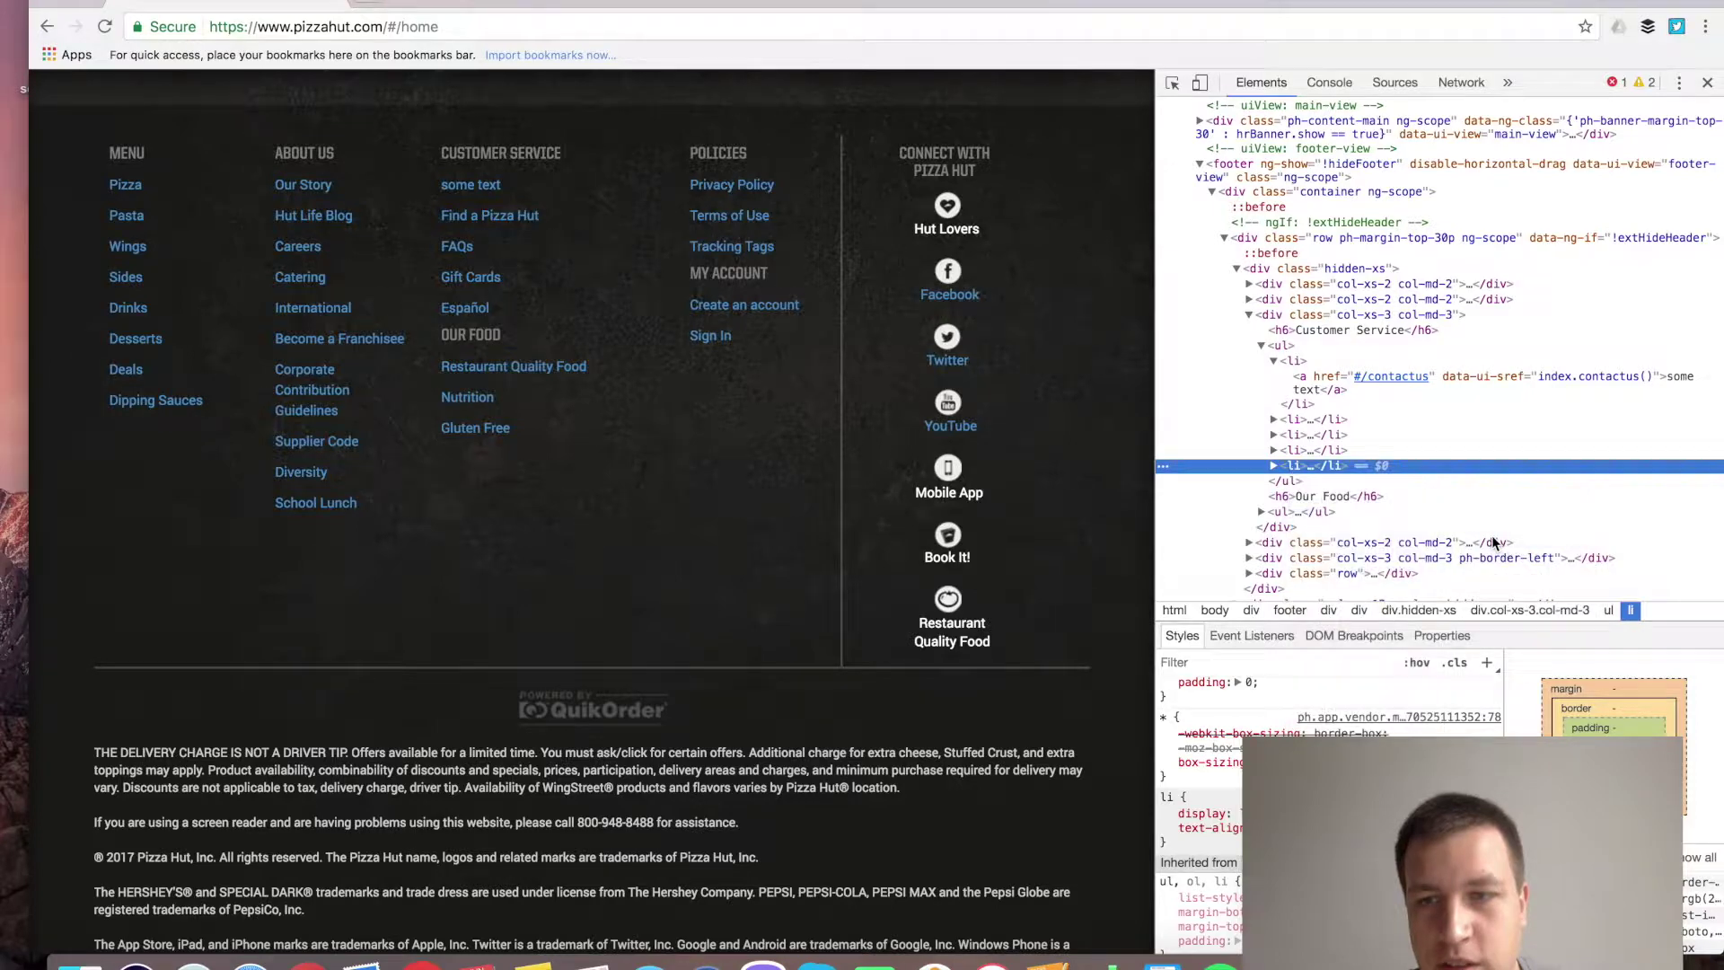
{"action": "left_click", "coordinate": [371, 3]}
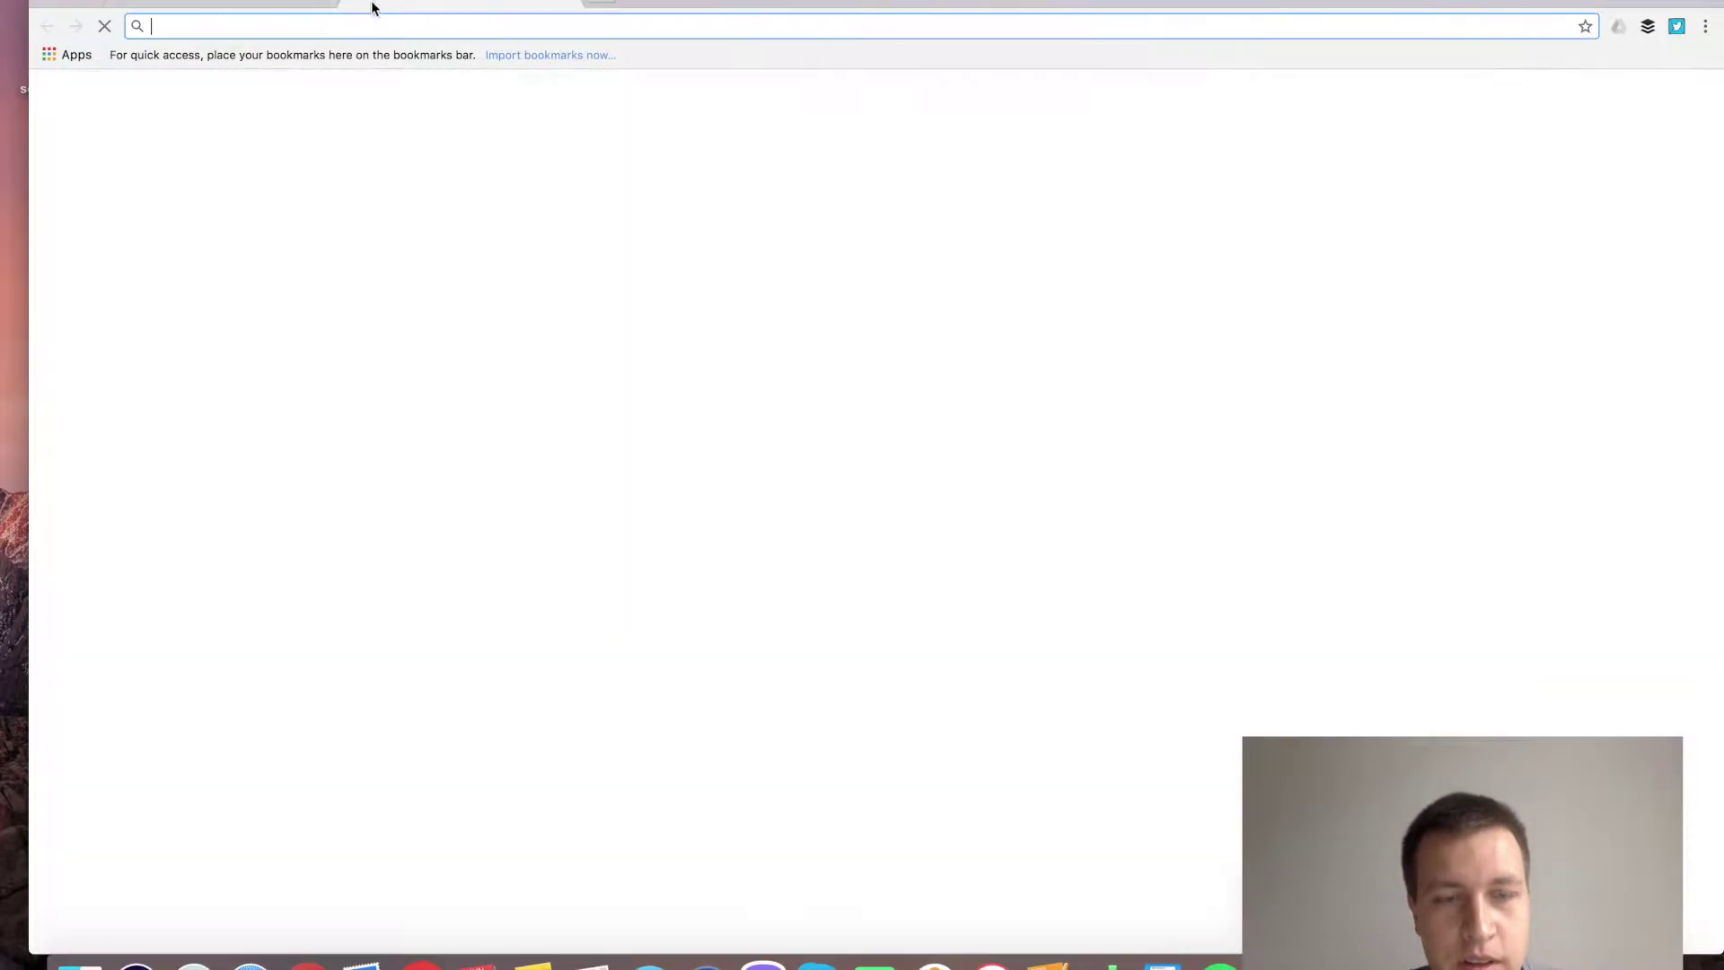
{"action": "type", "text": "body > div.ph-content-view.content.snap-content > footer > div > div.row.ph-margin-top-30p.ng-scope > div:nth-child(1) > div:nth-child(3) > ul:nth-child(2) > li:nth-child(5)"}
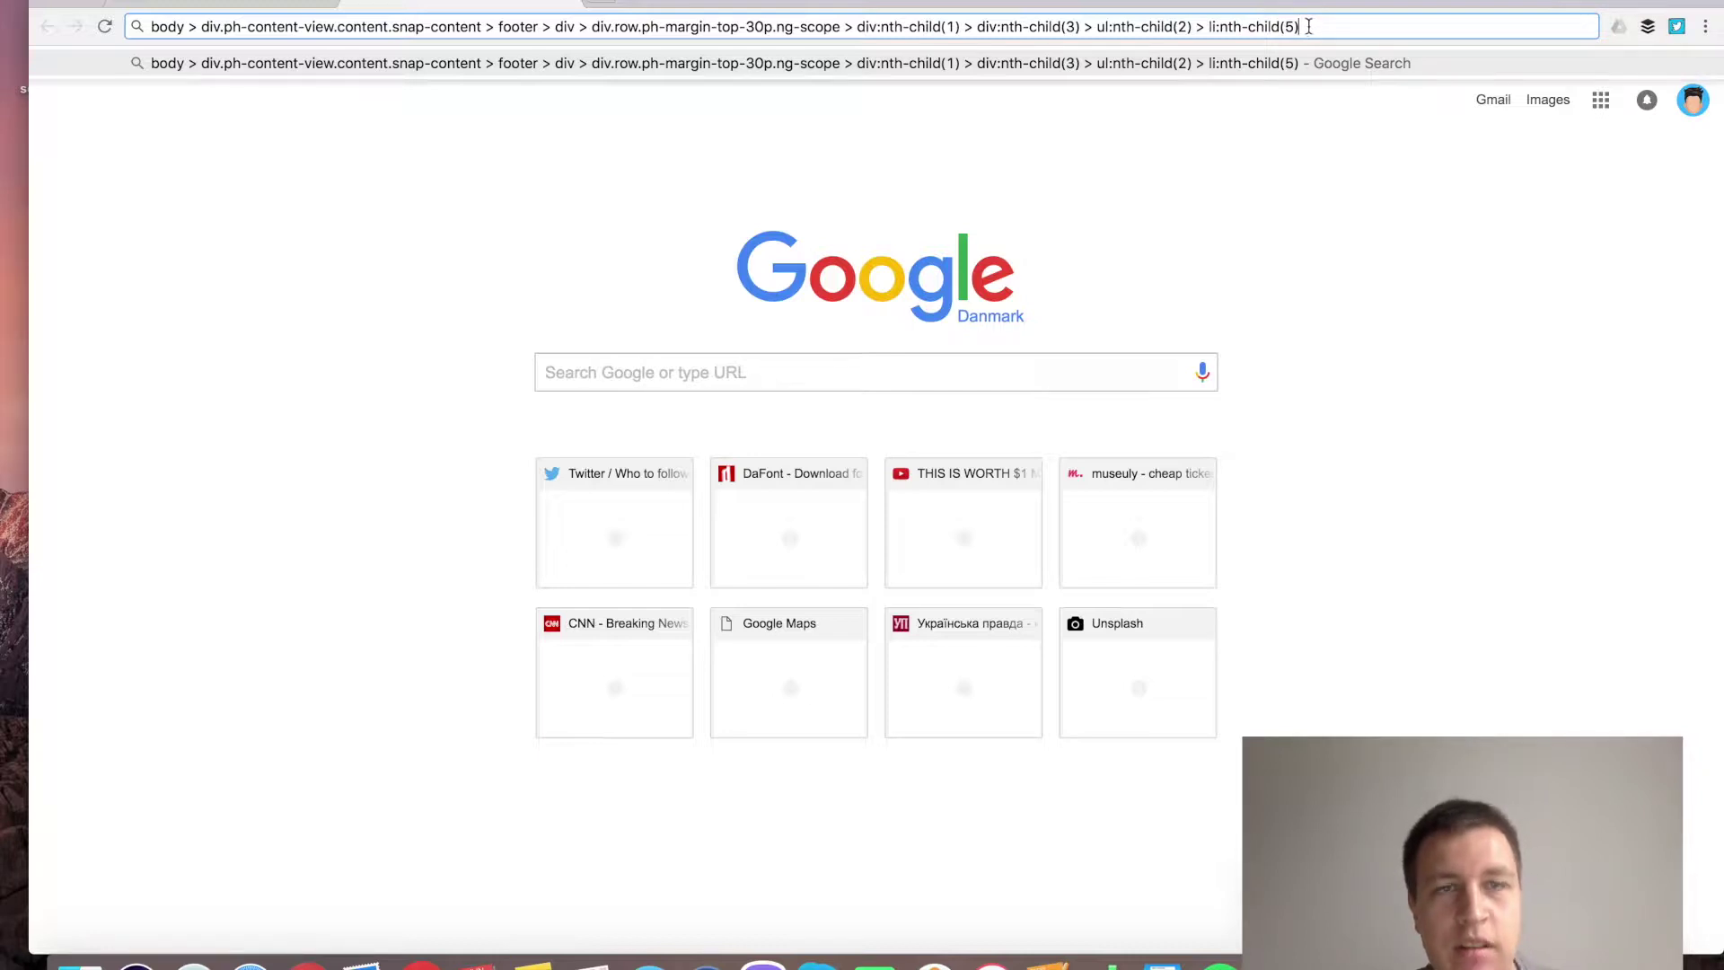
{"action": "left_click", "coordinate": [559, 4]}
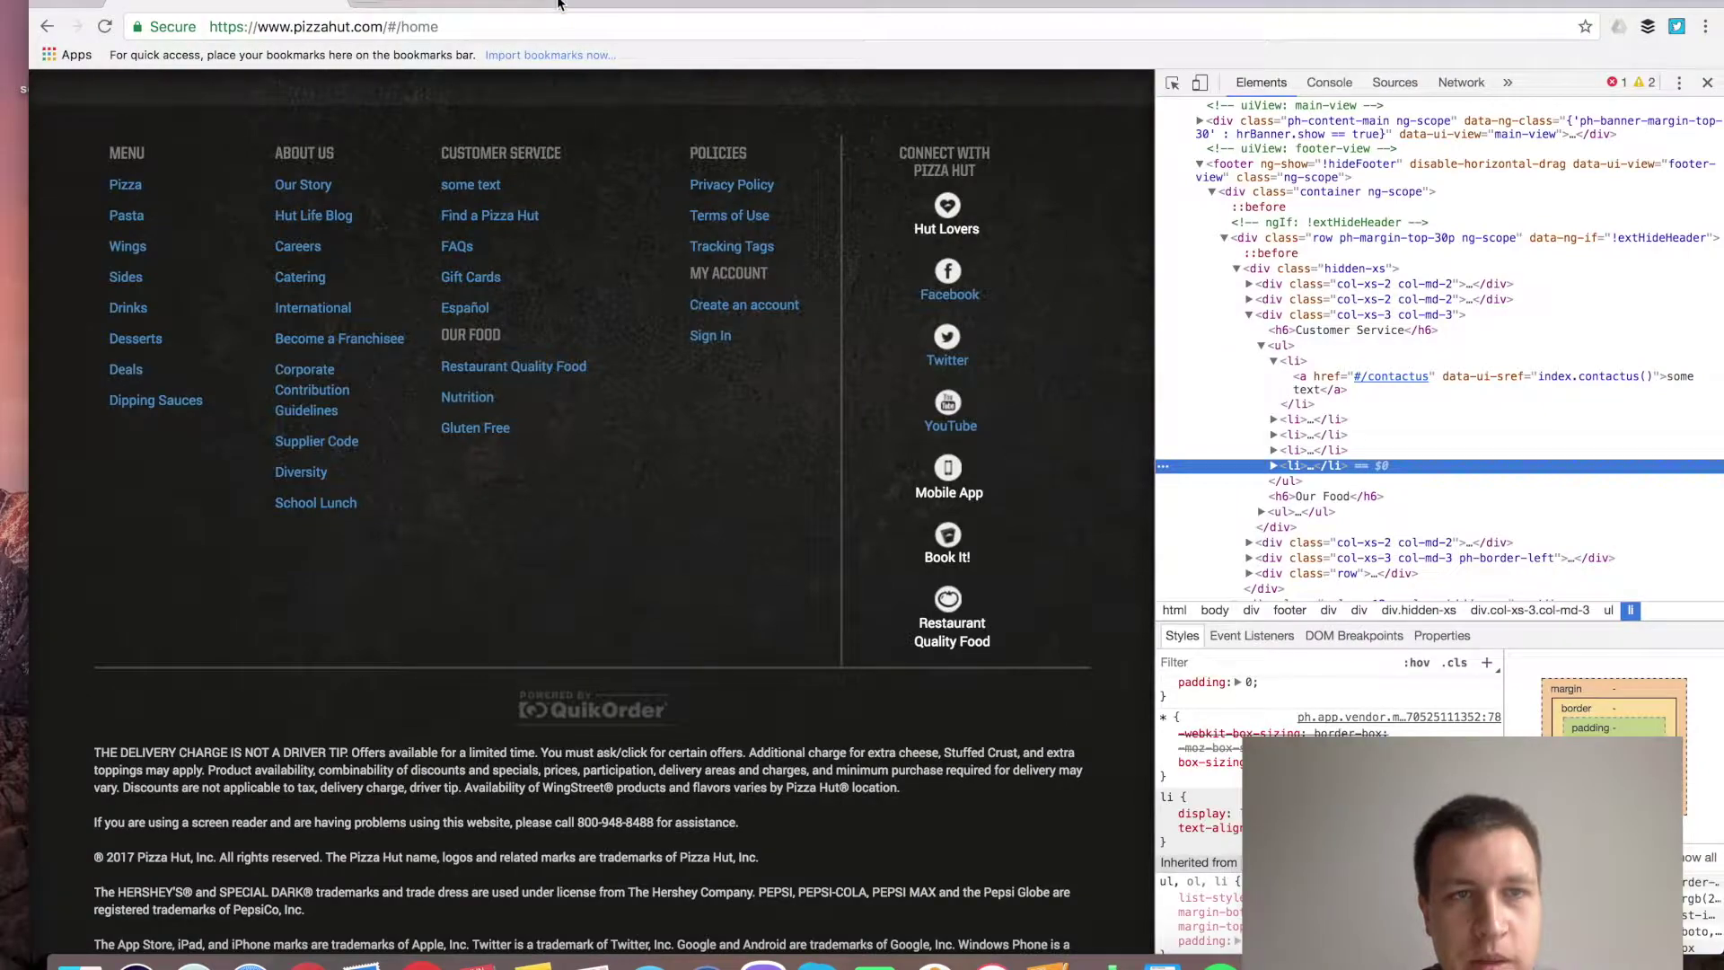
{"action": "scroll", "coordinate": [764, 538], "scroll_direction": "up", "scroll_amount": 5}
{"action": "scroll", "coordinate": [763, 538], "scroll_direction": "up", "scroll_amount": 5}
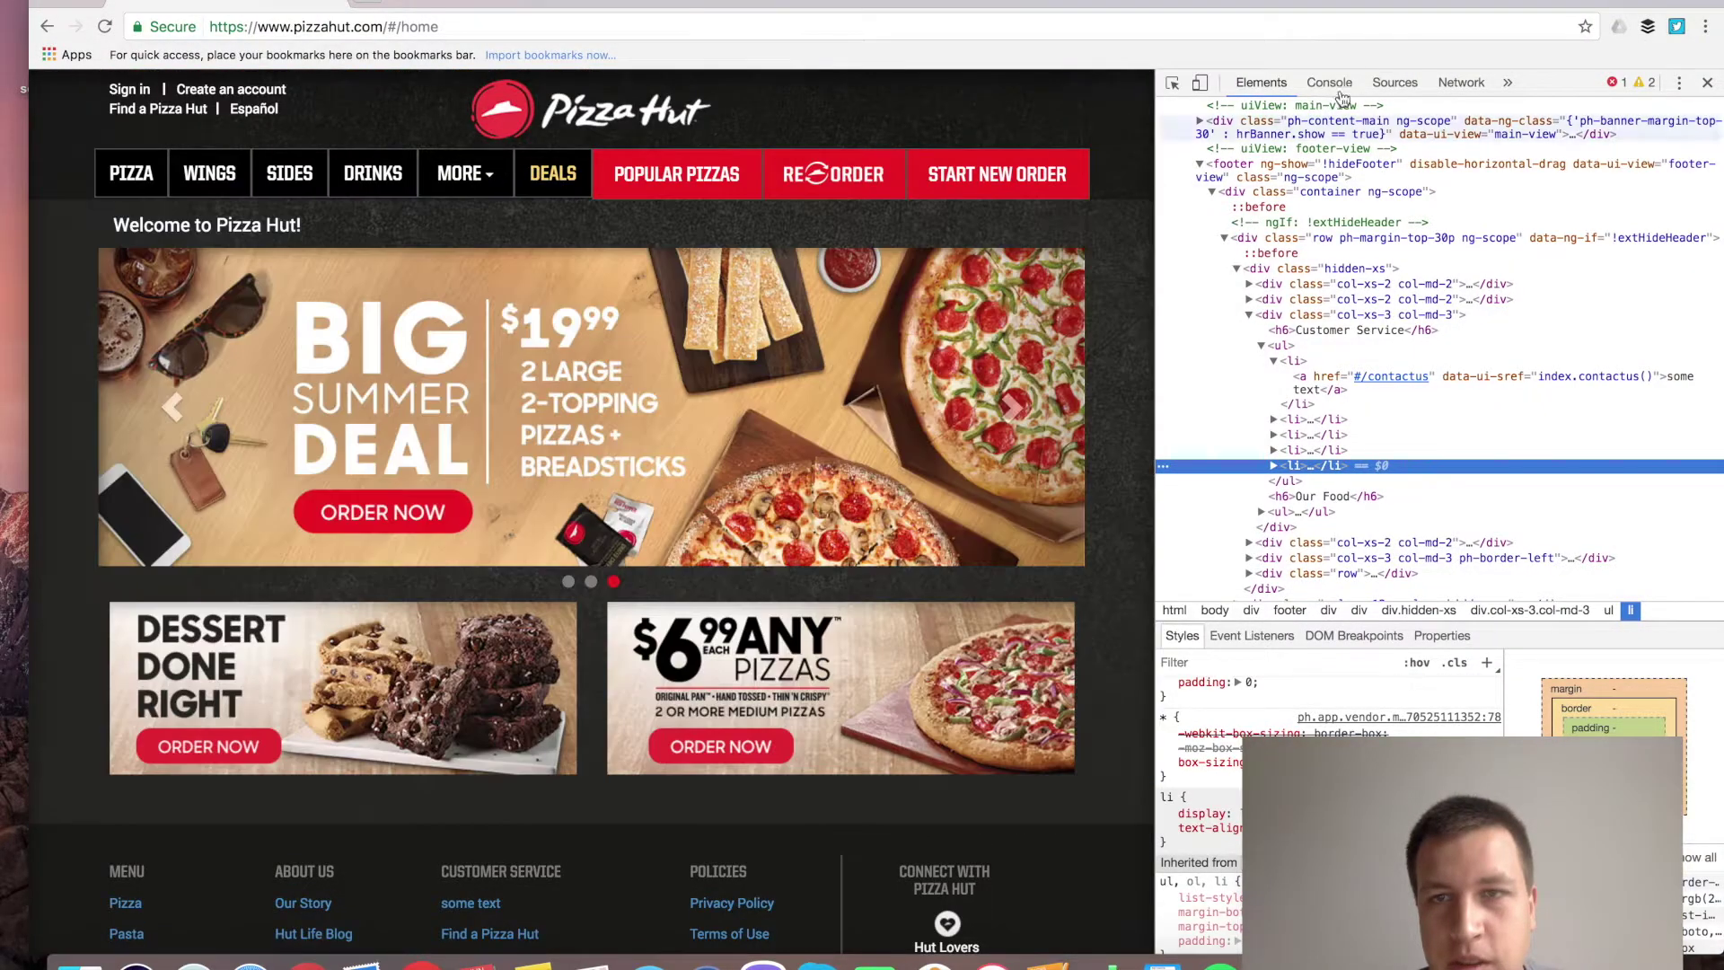
Look through the Console, Sources and Elements panels, then close DevTools.
{"action": "left_click", "coordinate": [1333, 82]}
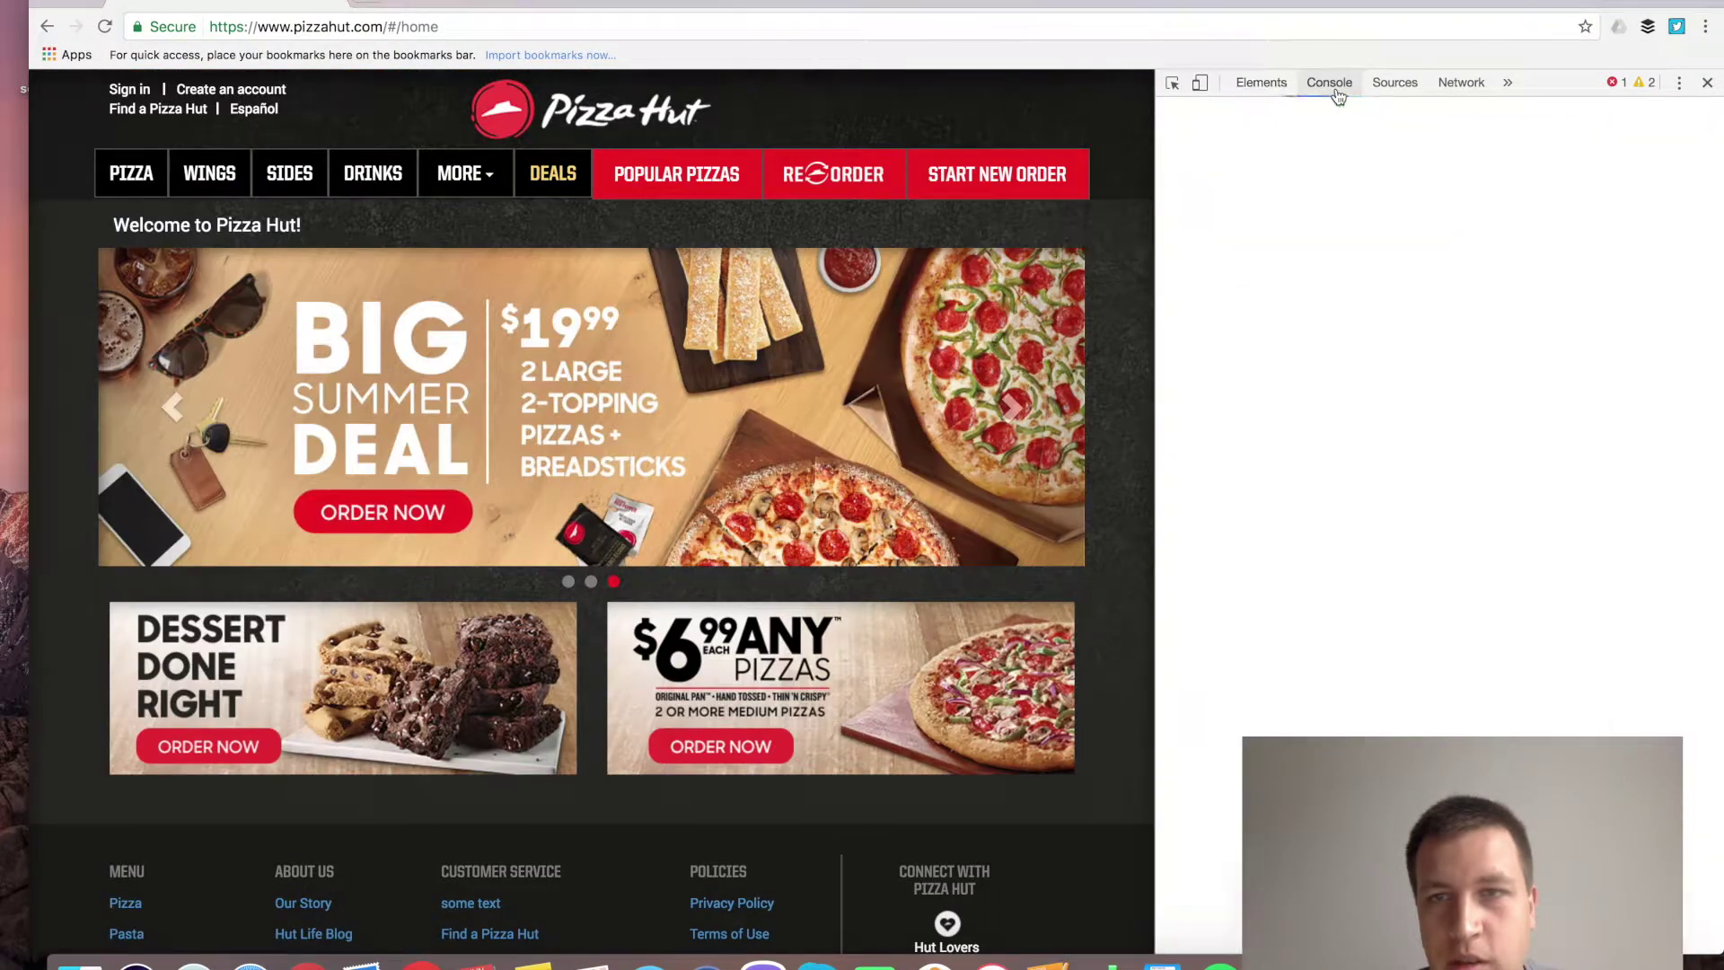
{"action": "left_click", "coordinate": [1394, 83]}
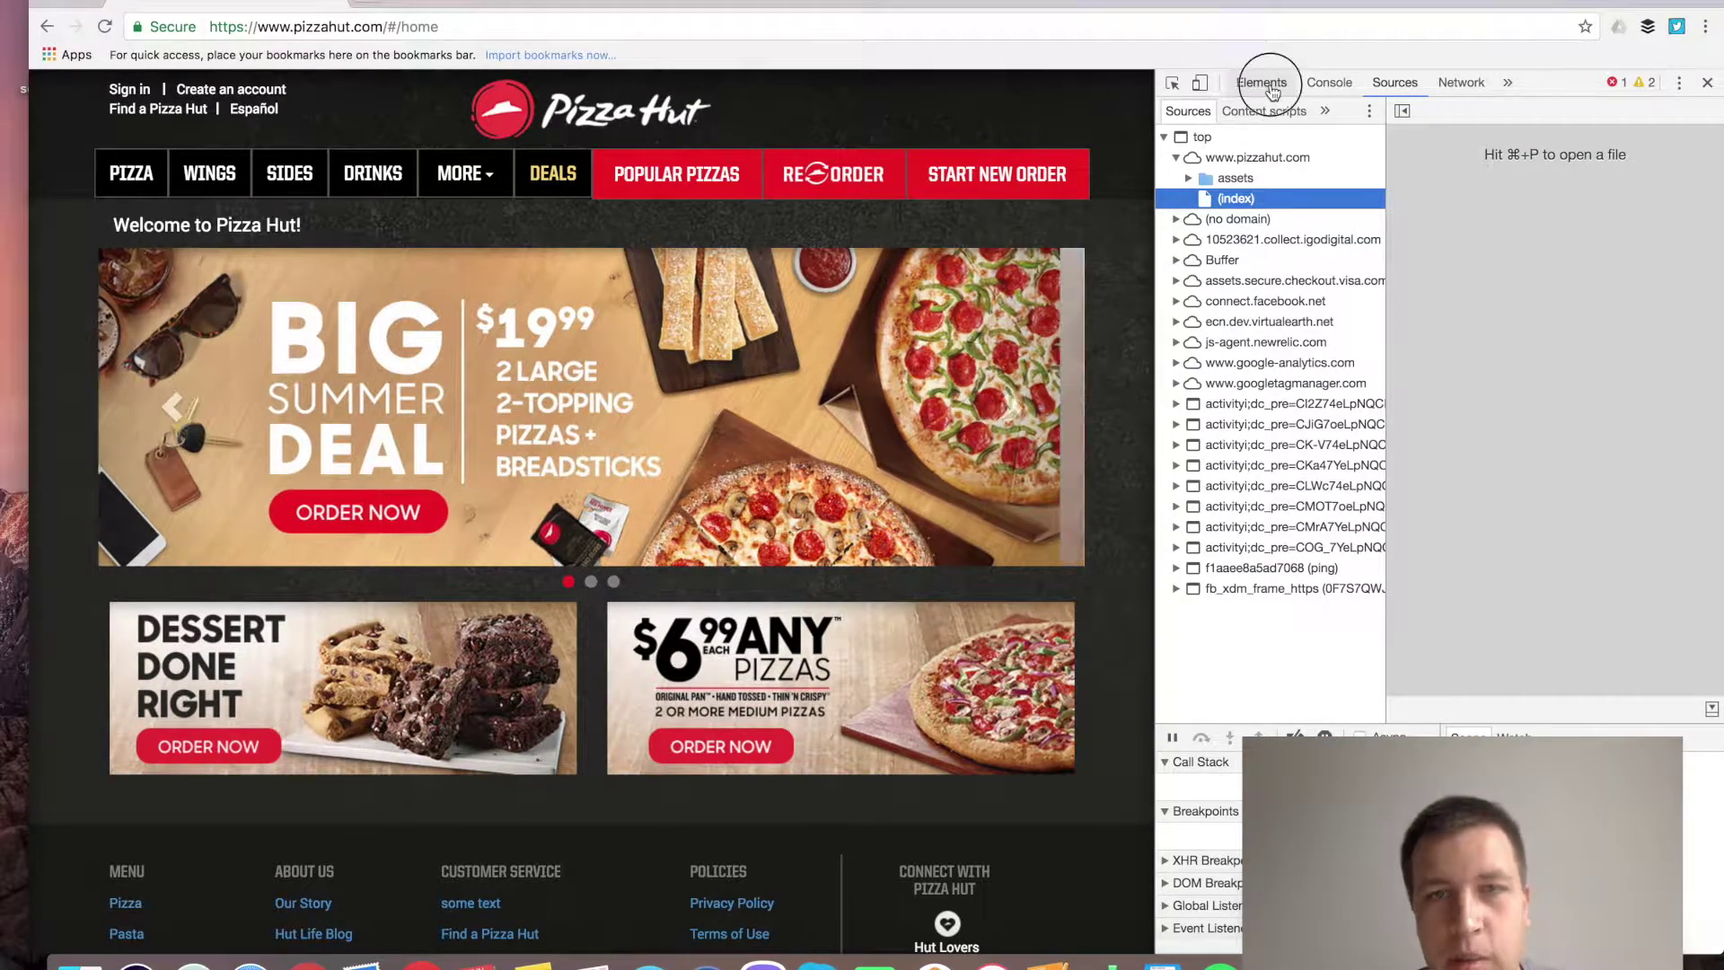
{"action": "left_click", "coordinate": [1263, 82]}
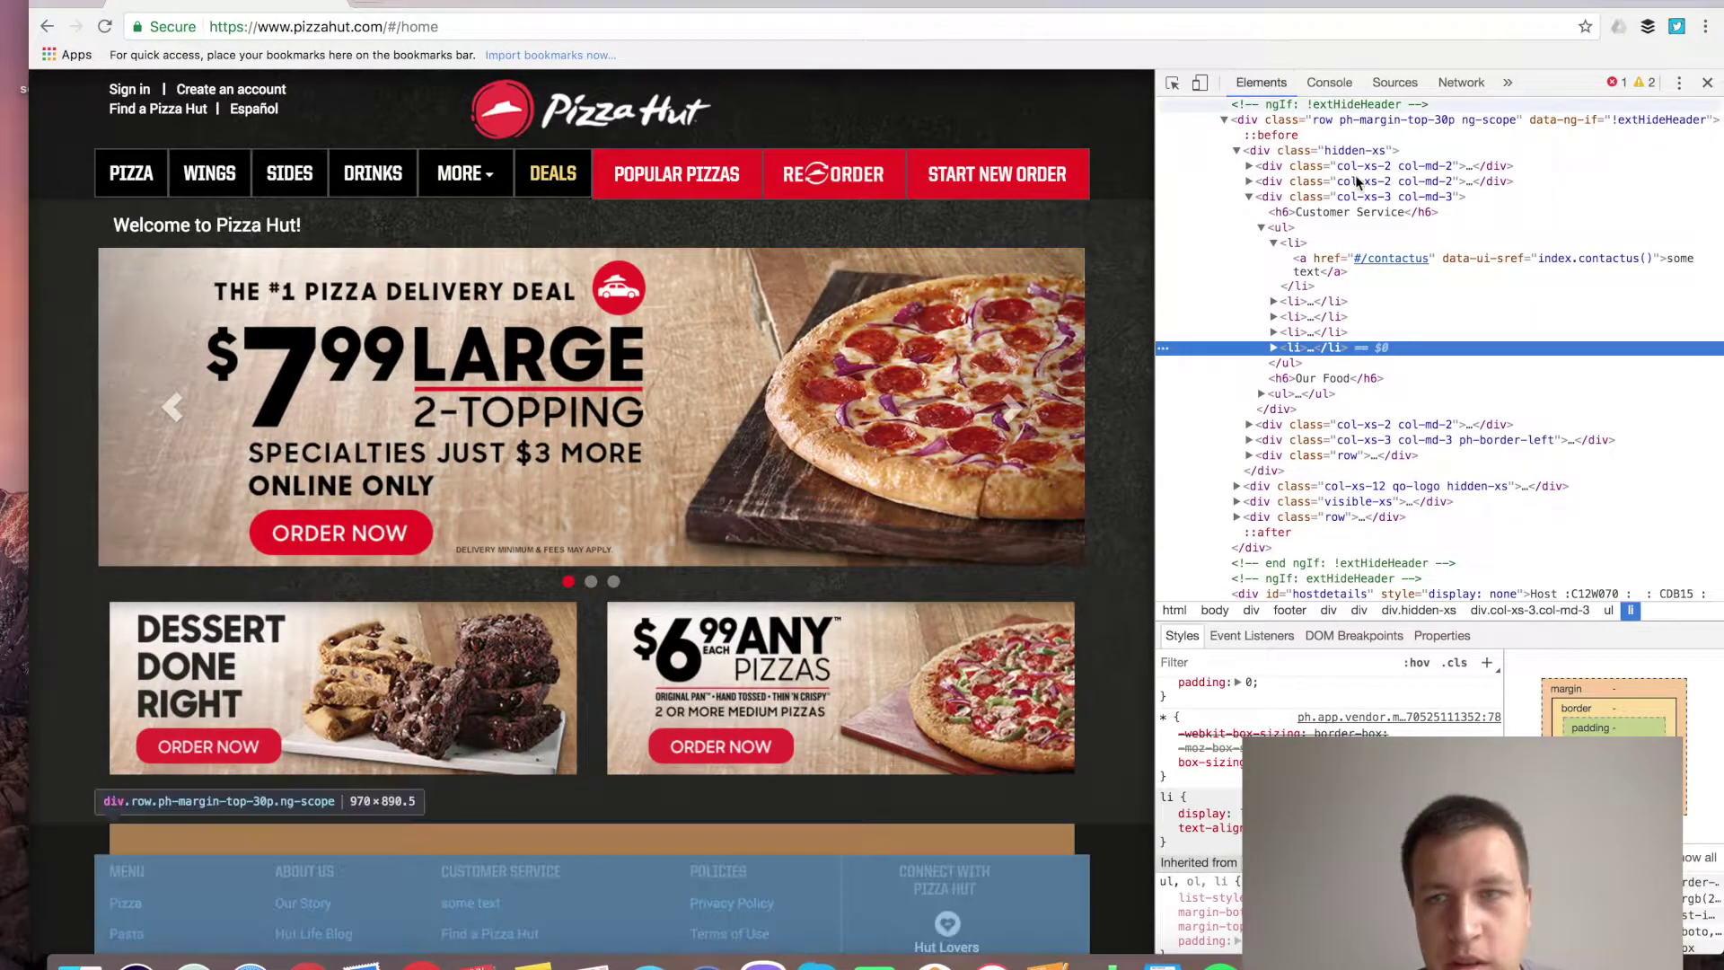
{"action": "left_click", "coordinate": [1708, 85]}
{"action": "scroll", "coordinate": [1469, 408], "scroll_direction": "down", "scroll_amount": 10}
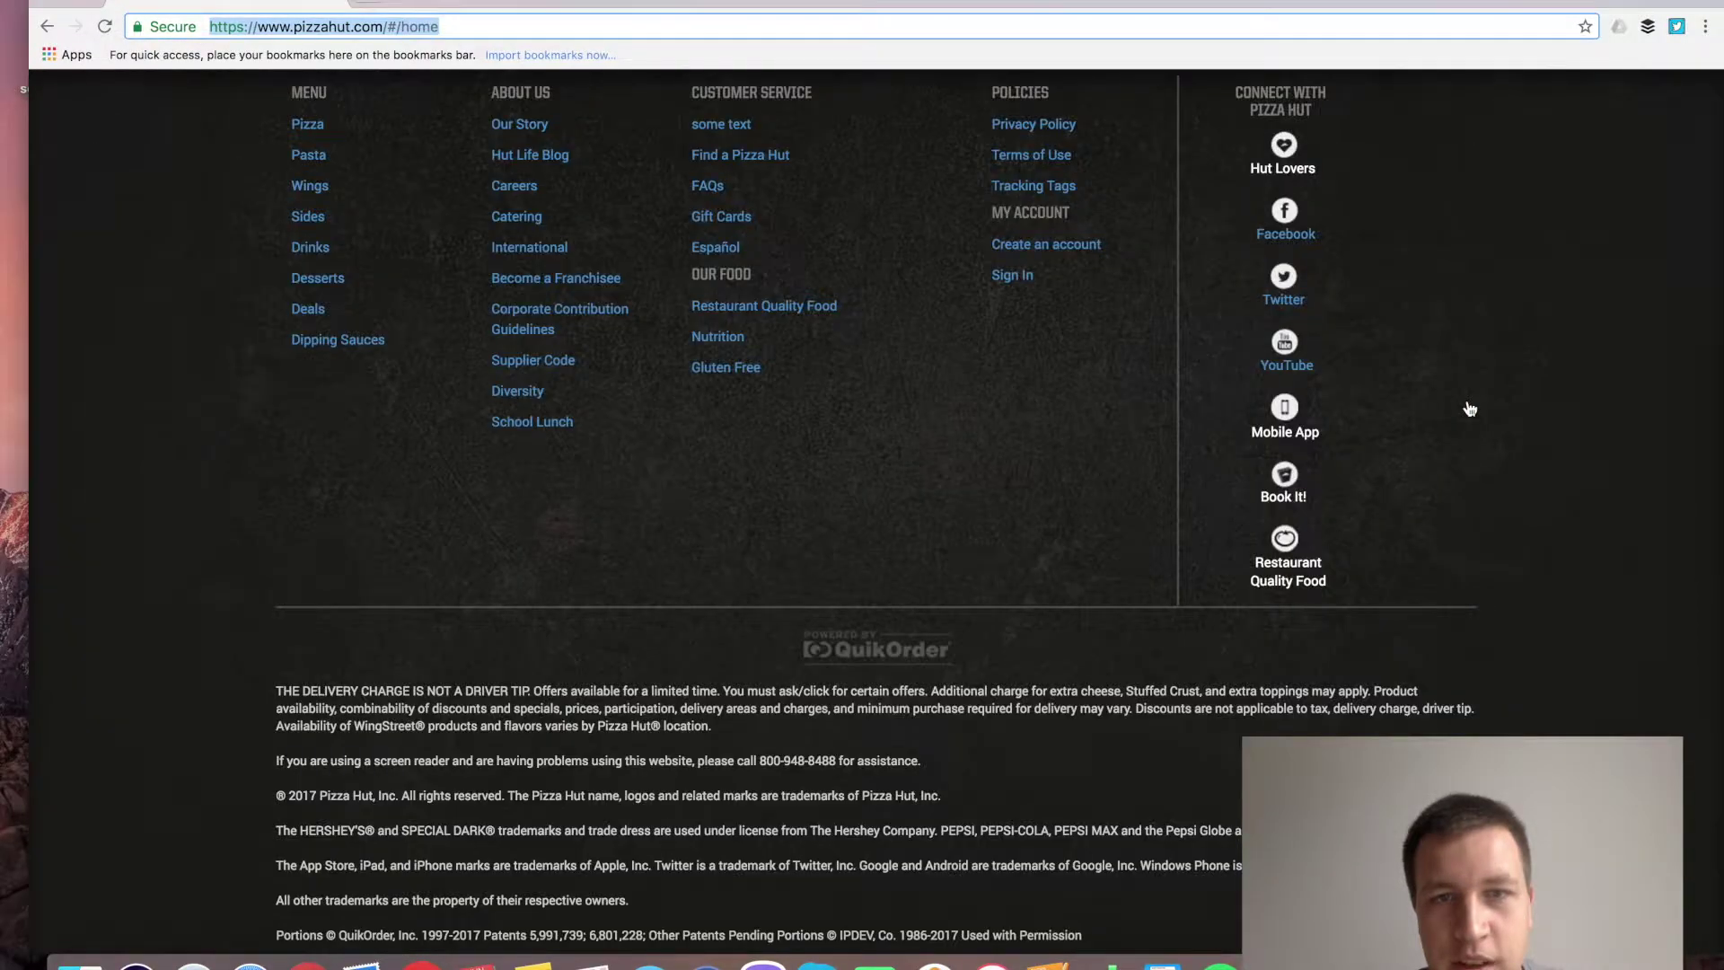
{"action": "scroll", "coordinate": [1470, 409], "scroll_direction": "up", "scroll_amount": 1}
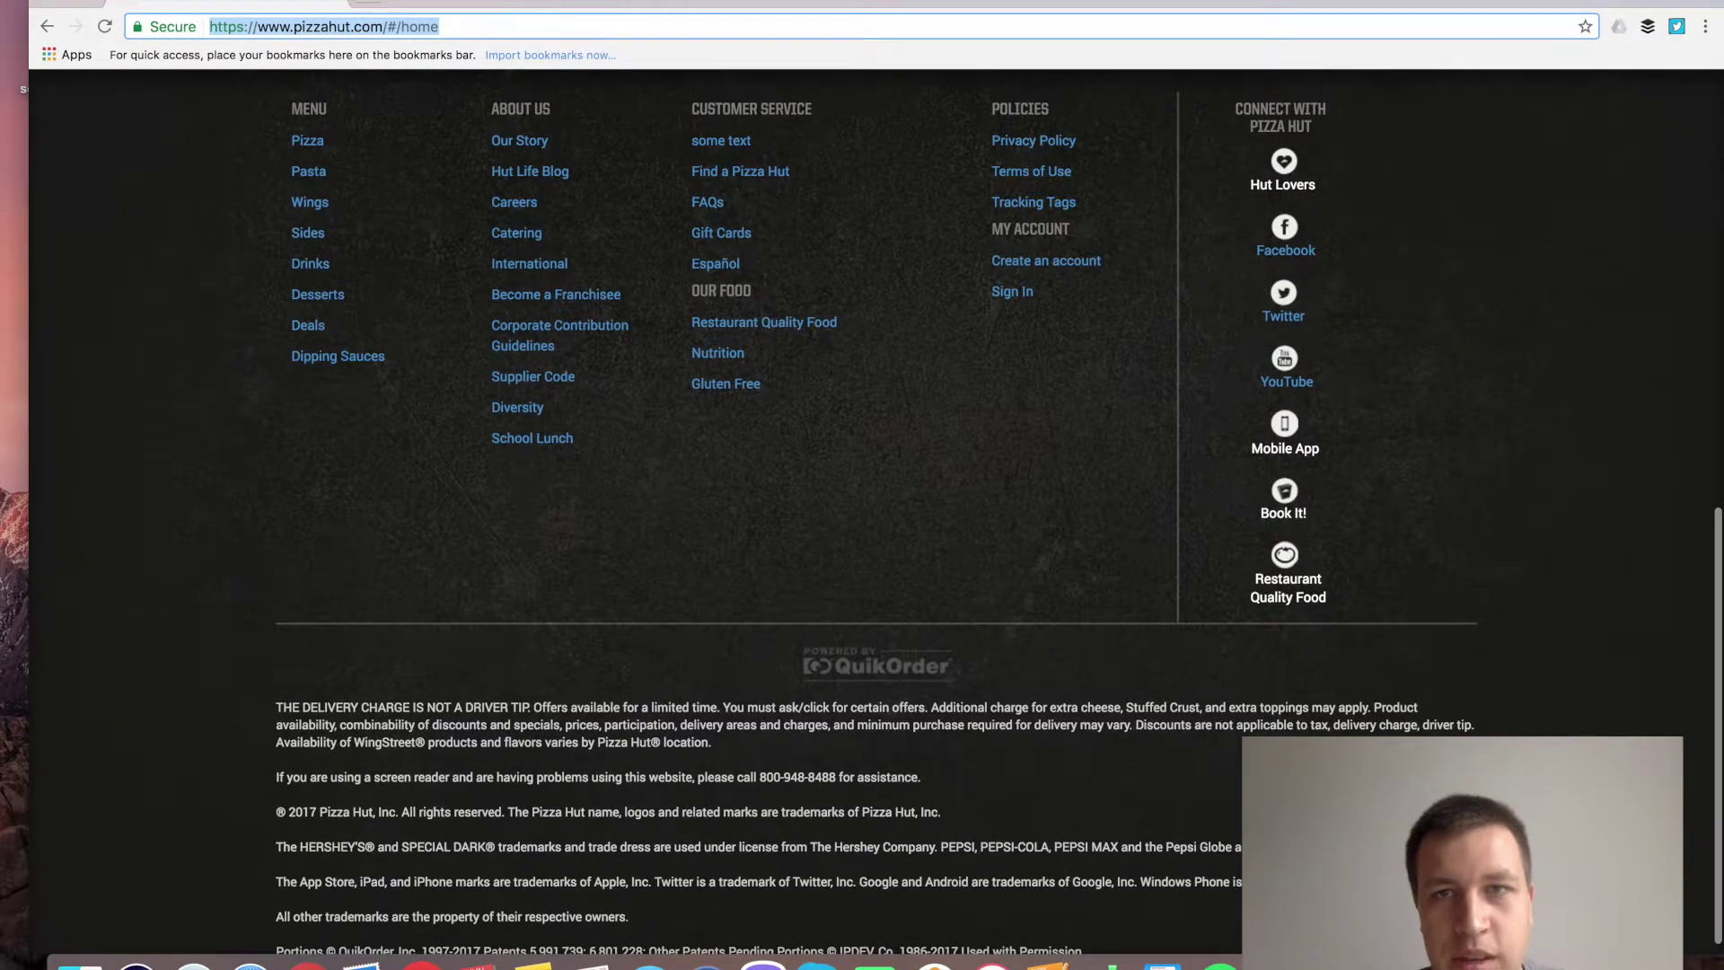